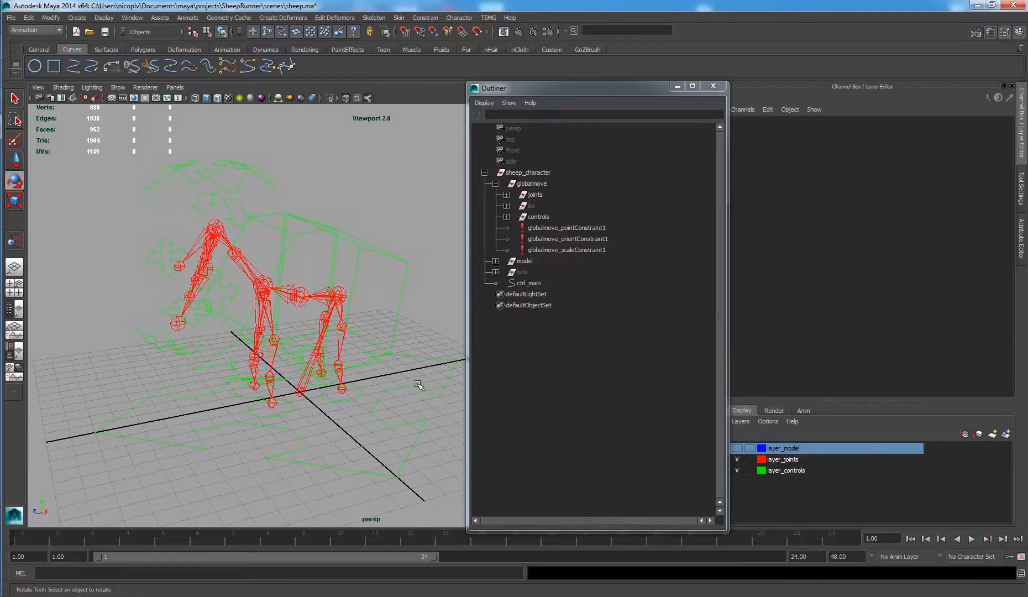
- Select the rear left, rear right, front right and front left hoof controls together in the viewport
{"action": "scroll", "coordinate": [352, 387], "scroll_direction": "up", "scroll_amount": 4}
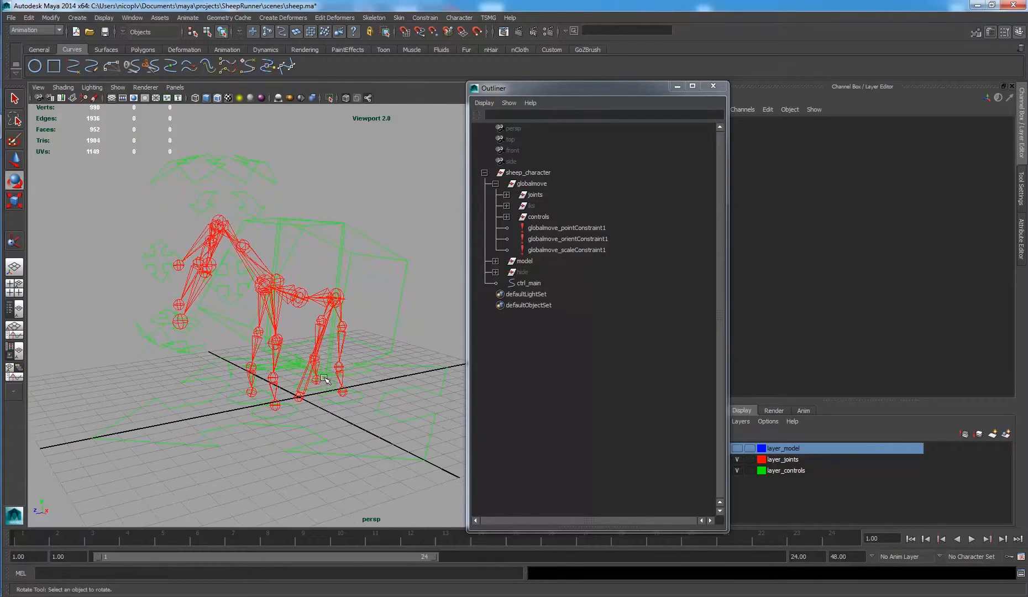
{"action": "scroll", "coordinate": [357, 342], "scroll_direction": "up", "scroll_amount": 4}
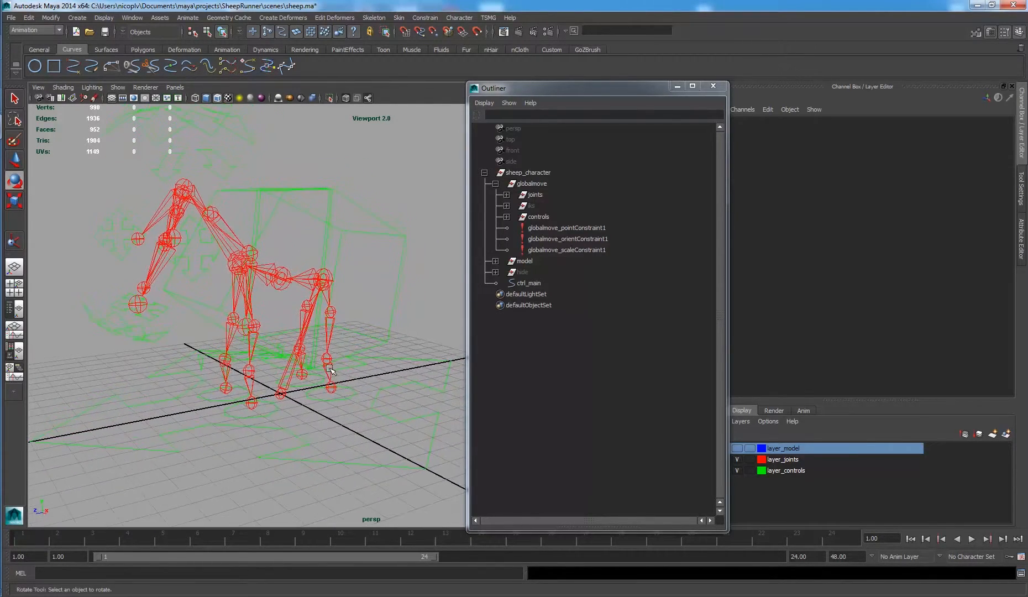
{"action": "scroll", "coordinate": [331, 447], "scroll_direction": "up", "scroll_amount": 2}
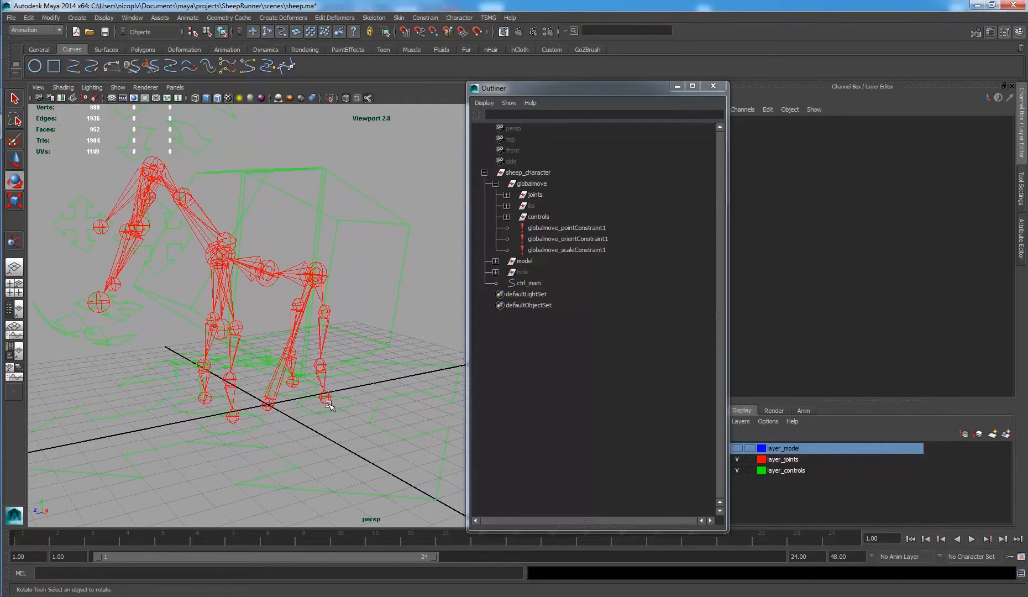
{"action": "left_click", "coordinate": [351, 415]}
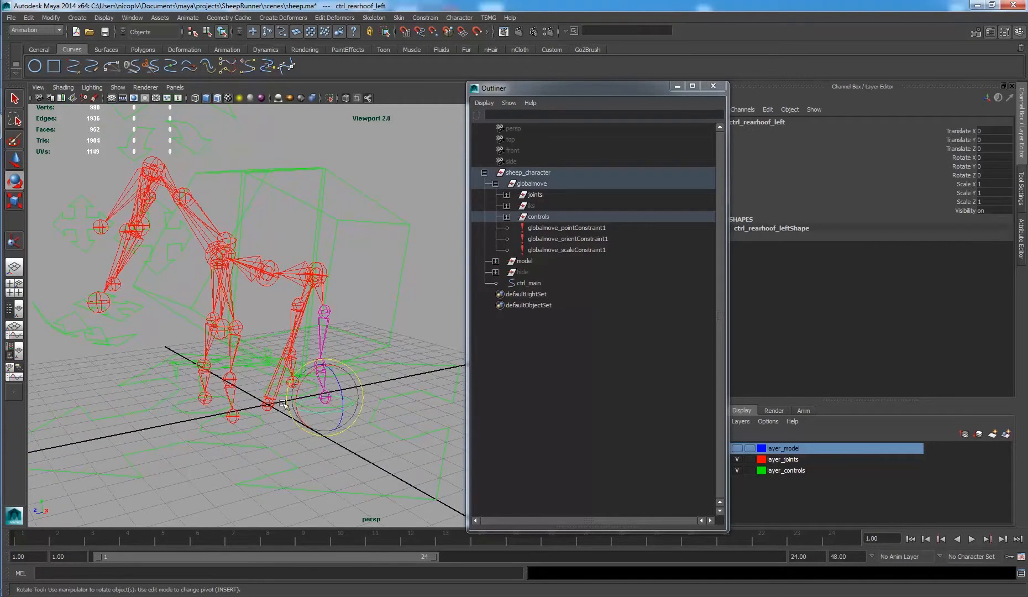
{"action": "key", "text": "w"}
{"action": "scroll", "coordinate": [309, 410], "scroll_direction": "up", "scroll_amount": 2}
{"action": "left_click", "coordinate": [266, 432]}
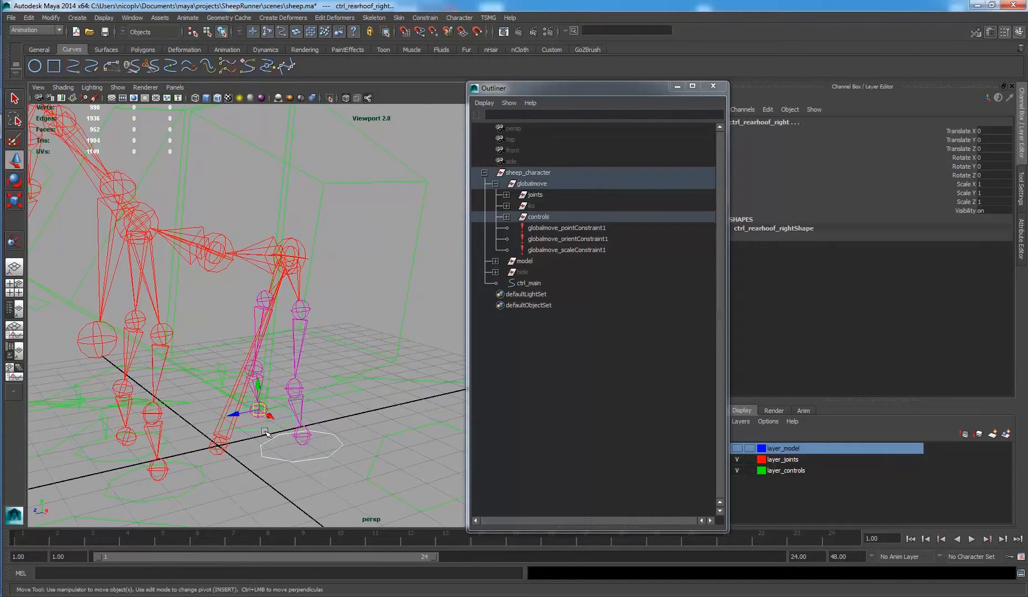
{"action": "scroll", "coordinate": [339, 390], "scroll_direction": "up", "scroll_amount": 2}
{"action": "middle_click_drag", "start_coordinate": [339, 390], "coordinate": [342, 387], "text": "alt"}
{"action": "left_click", "coordinate": [210, 406], "text": "shift"}
{"action": "left_click", "coordinate": [227, 434], "text": "shift"}
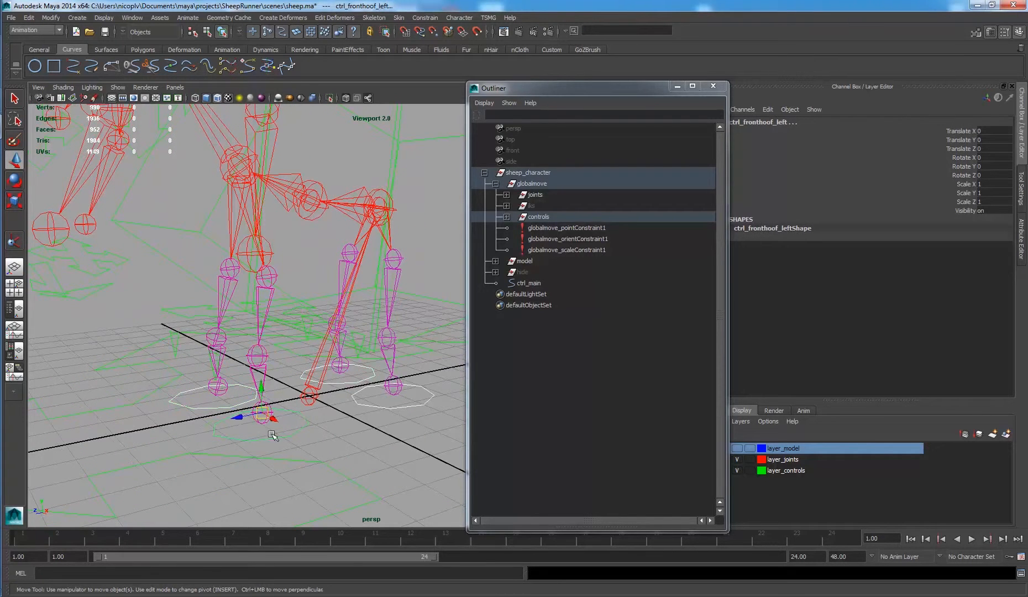
- Try moving and rotating the selected hoof controls, undoing each transformation
{"action": "left_click_drag", "start_coordinate": [263, 386], "coordinate": [233, 402]}
{"action": "key", "text": "ctrl+z"}
{"action": "key", "text": "e"}
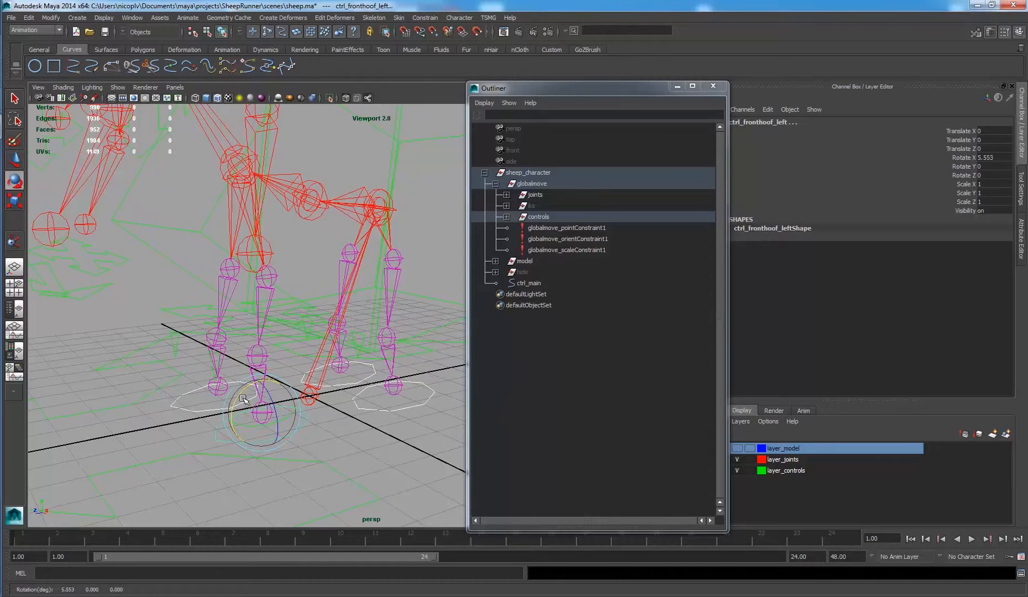
{"action": "key", "text": "ctrl+z"}
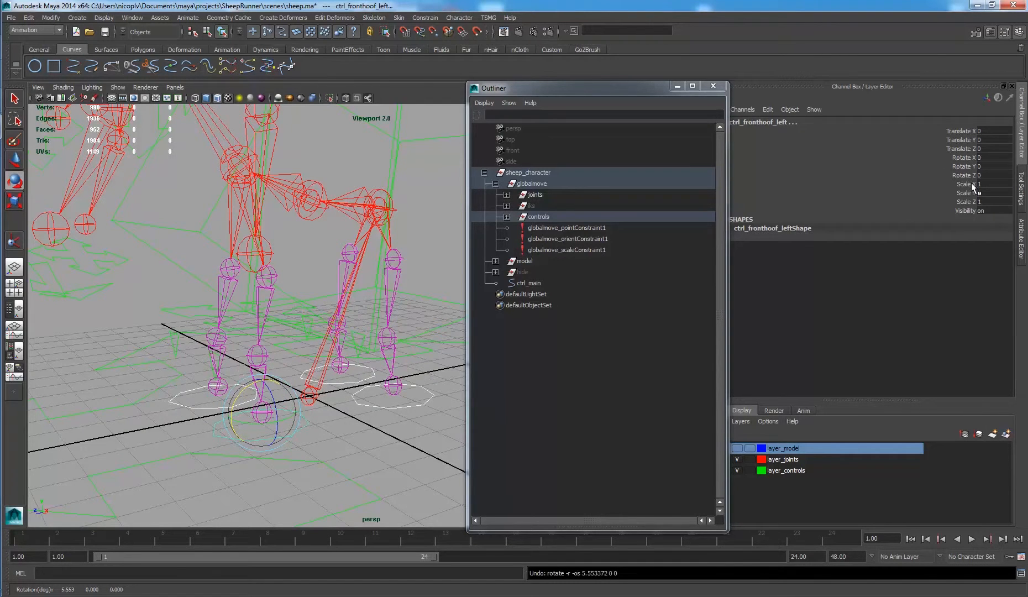
- Lock and hide the Scale X, Y, Z and Visibility channels of the four selected hoof controls
{"action": "left_click_drag", "start_coordinate": [972, 187], "coordinate": [967, 213]}
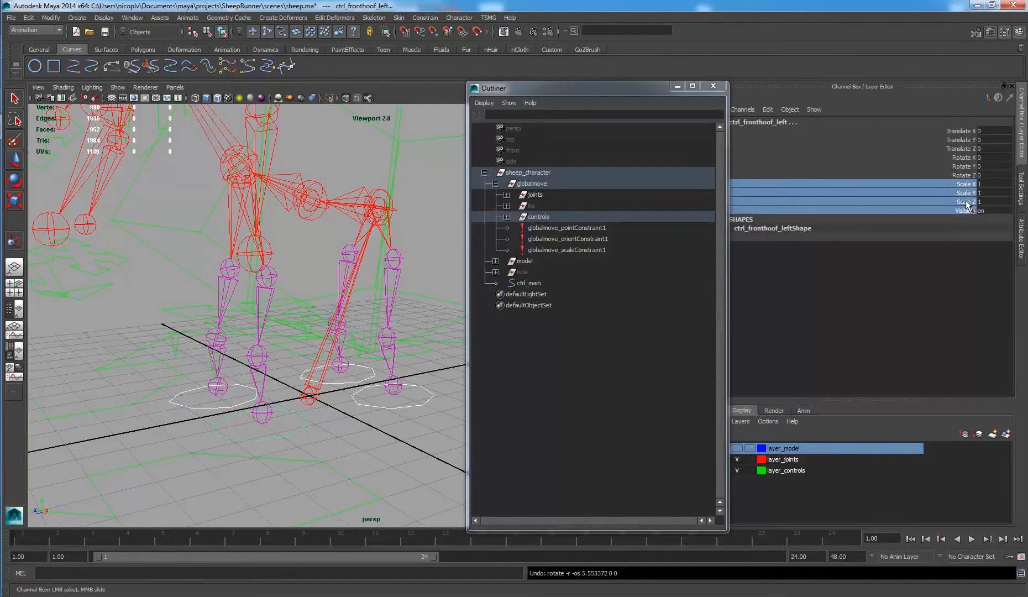
{"action": "right_click", "coordinate": [965, 199]}
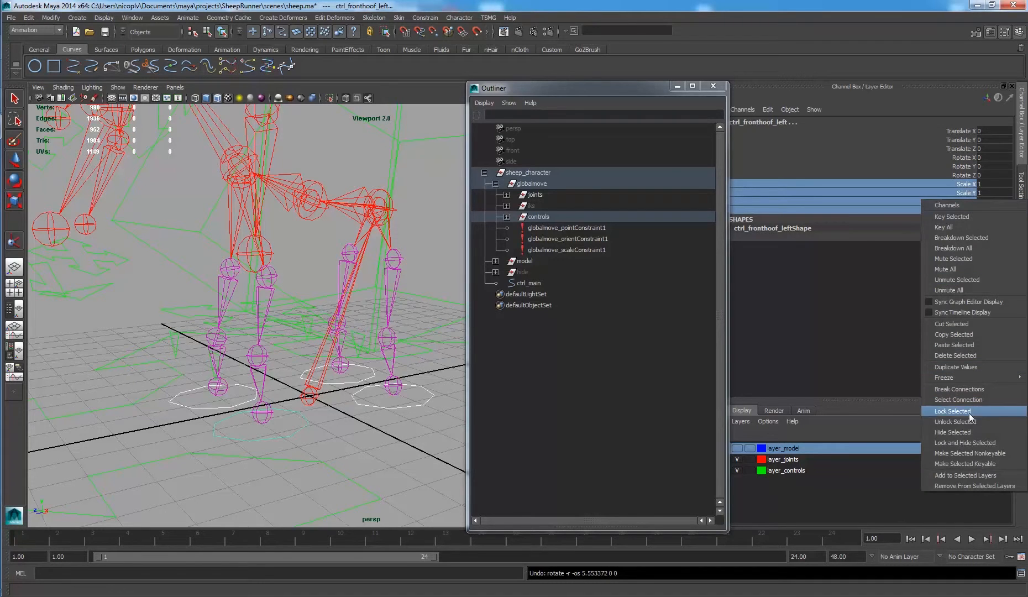
{"action": "left_click", "coordinate": [979, 443]}
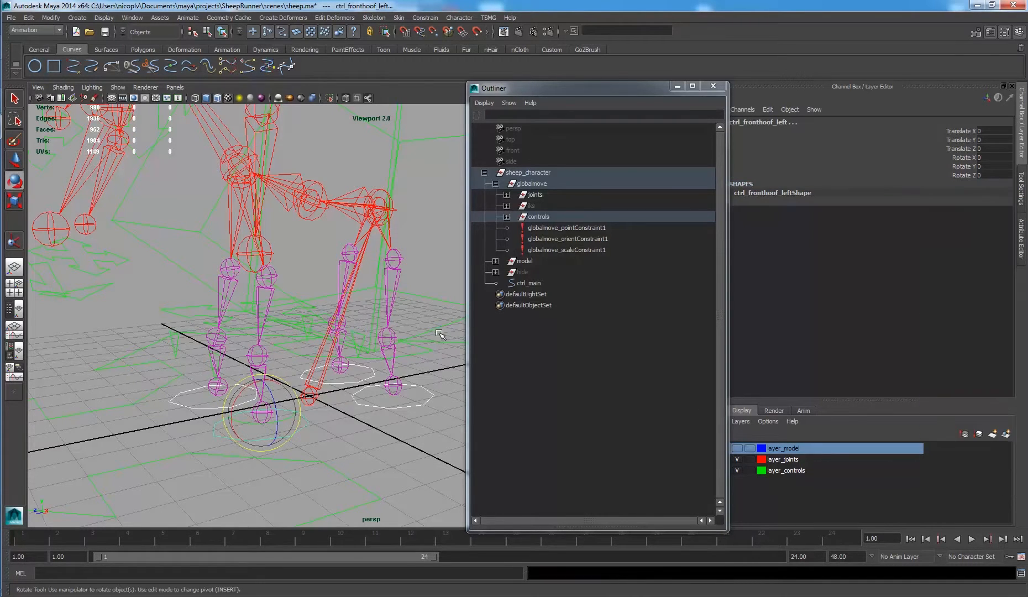
- Lock and hide the Scale X, Y, Z and Visibility channels of the two box-shaped body controls
{"action": "left_click_drag", "start_coordinate": [367, 200], "coordinate": [301, 236], "text": "alt"}
{"action": "left_click", "coordinate": [363, 262]}
{"action": "left_click", "coordinate": [292, 238]}
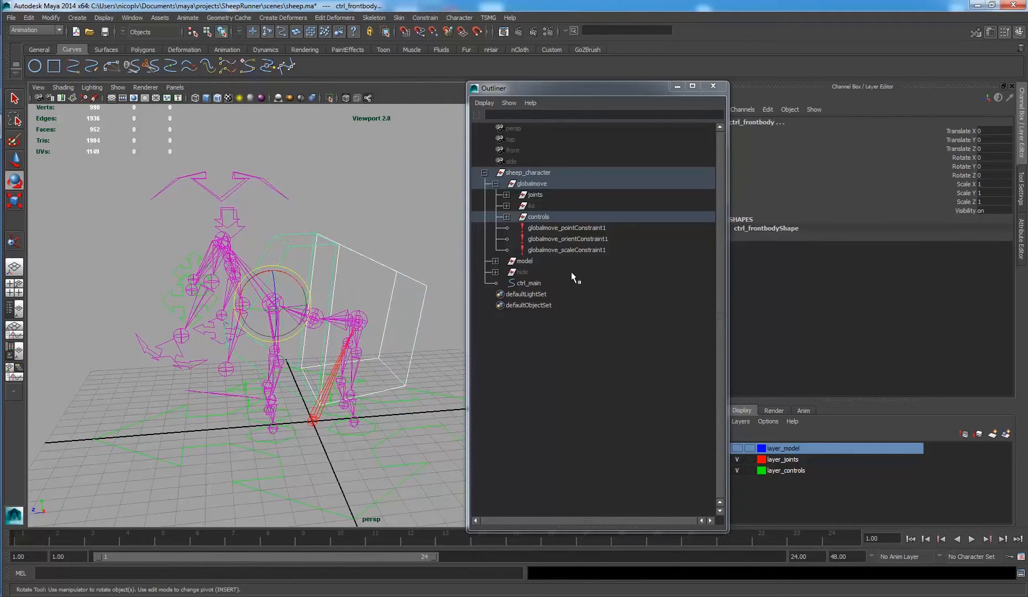
{"action": "key", "text": "w"}
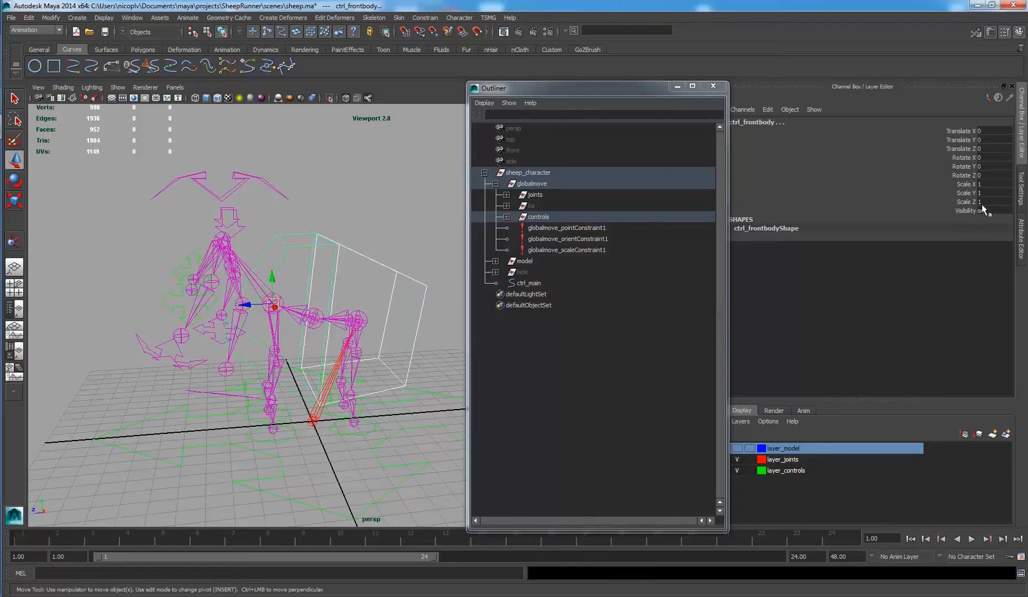
{"action": "left_click_drag", "start_coordinate": [970, 191], "coordinate": [968, 209]}
{"action": "left_click", "coordinate": [965, 183]}
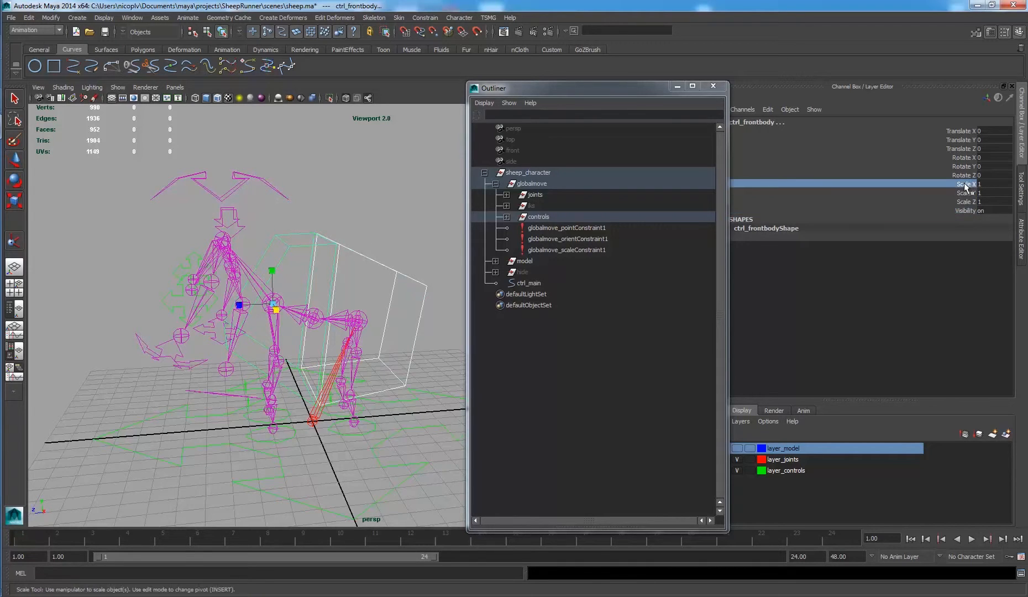
{"action": "left_click", "coordinate": [971, 210], "text": "shift"}
{"action": "right_click", "coordinate": [971, 210]}
{"action": "left_click", "coordinate": [952, 466]}
{"action": "key", "text": "w"}
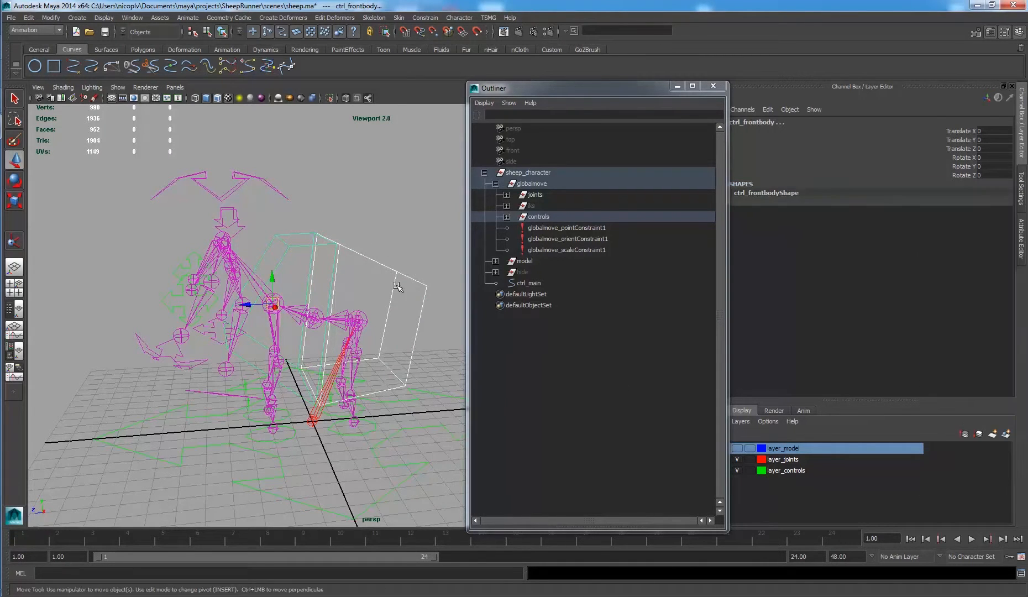
- Lock and hide all Translate, Scale and Visibility channels of the head and both ear controls, leaving only rotation
{"action": "middle_click_drag", "start_coordinate": [397, 286], "coordinate": [440, 300], "text": "alt"}
{"action": "left_click_drag", "start_coordinate": [440, 301], "coordinate": [349, 243], "text": "alt"}
{"action": "left_click_drag", "start_coordinate": [312, 148], "coordinate": [284, 167]}
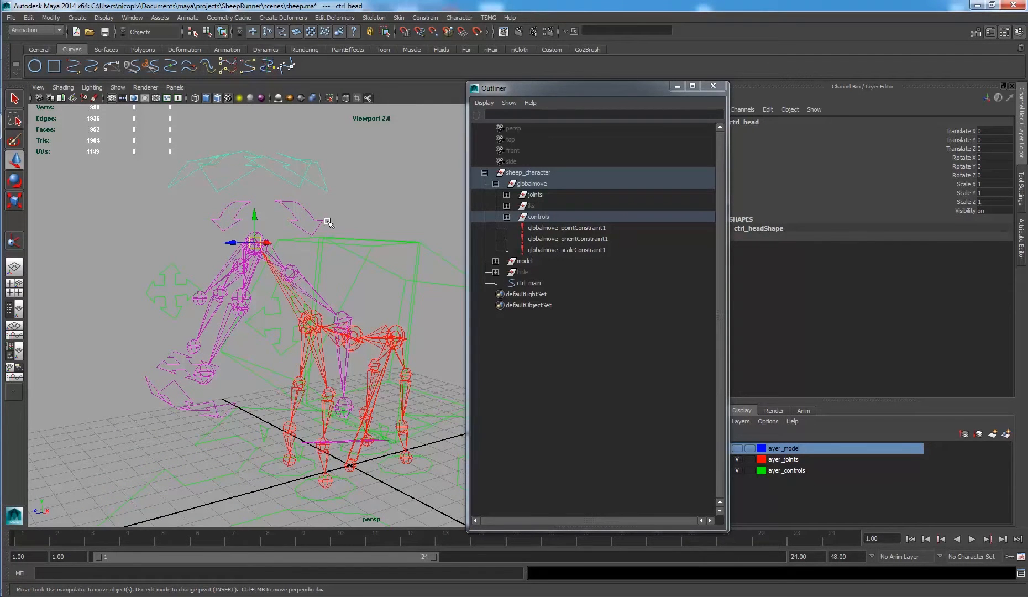
{"action": "left_click", "coordinate": [302, 214]}
{"action": "left_click", "coordinate": [230, 214]}
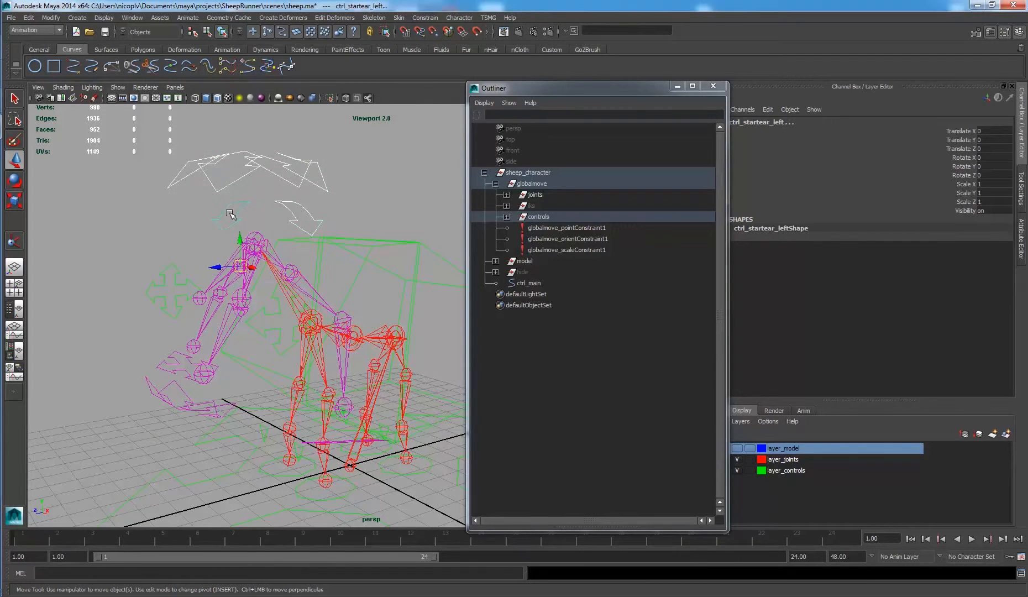
{"action": "left_click_drag", "start_coordinate": [961, 128], "coordinate": [958, 147]}
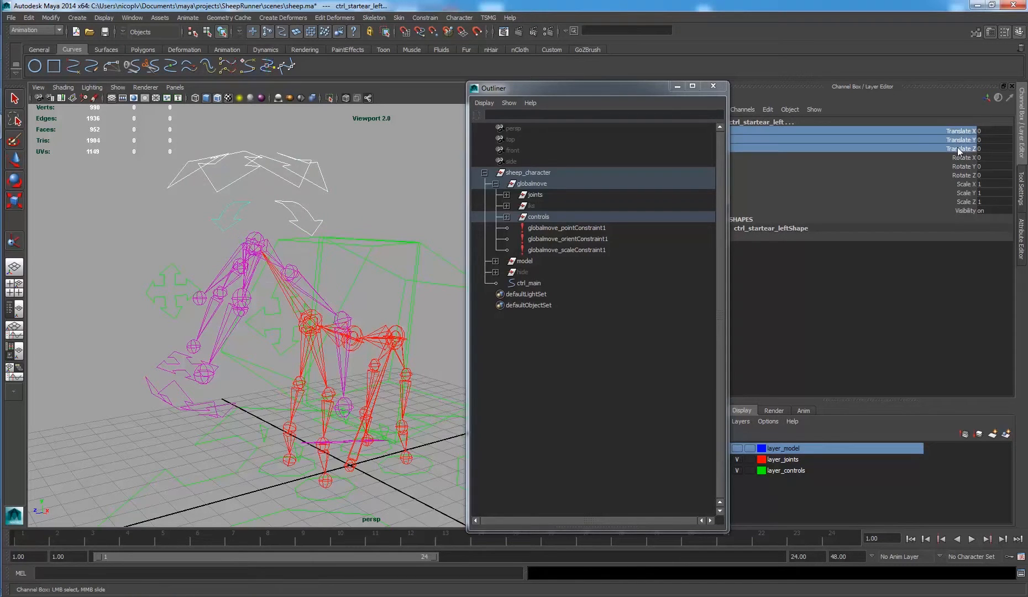
{"action": "left_click_drag", "start_coordinate": [968, 187], "coordinate": [966, 213], "text": "ctrl"}
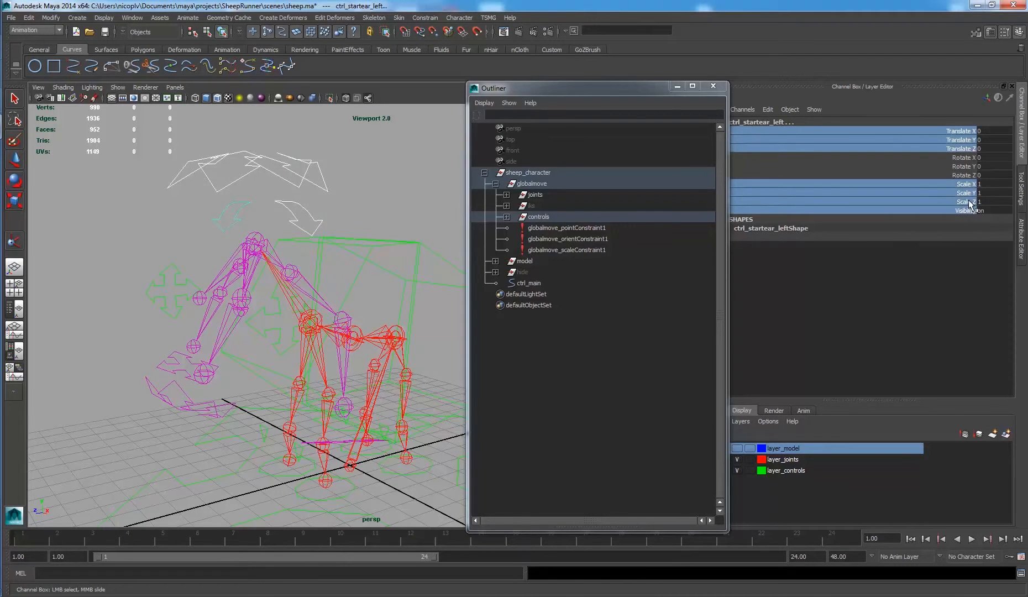
{"action": "right_click", "coordinate": [969, 201]}
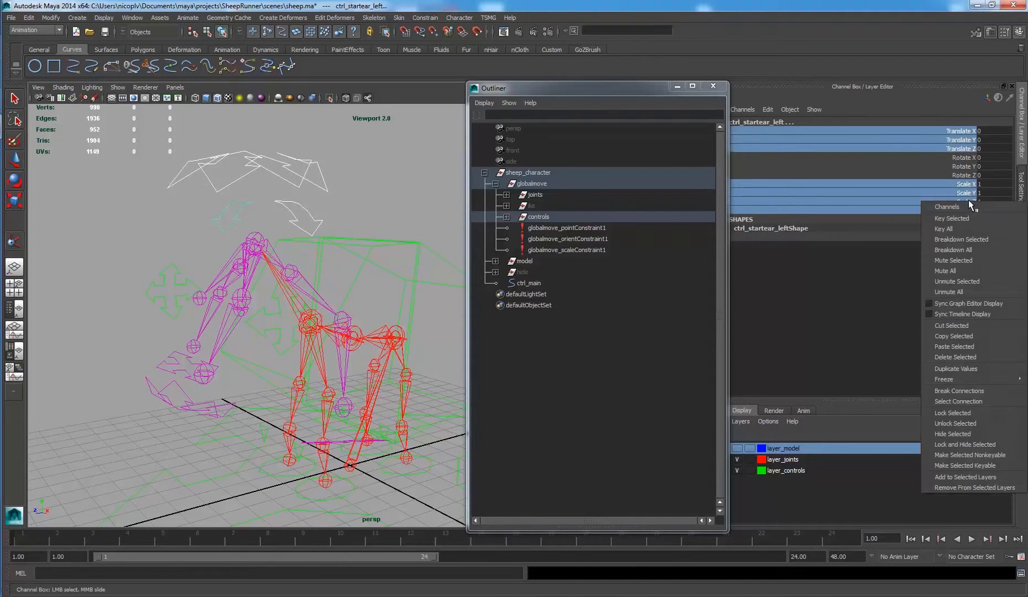
{"action": "left_click", "coordinate": [977, 445]}
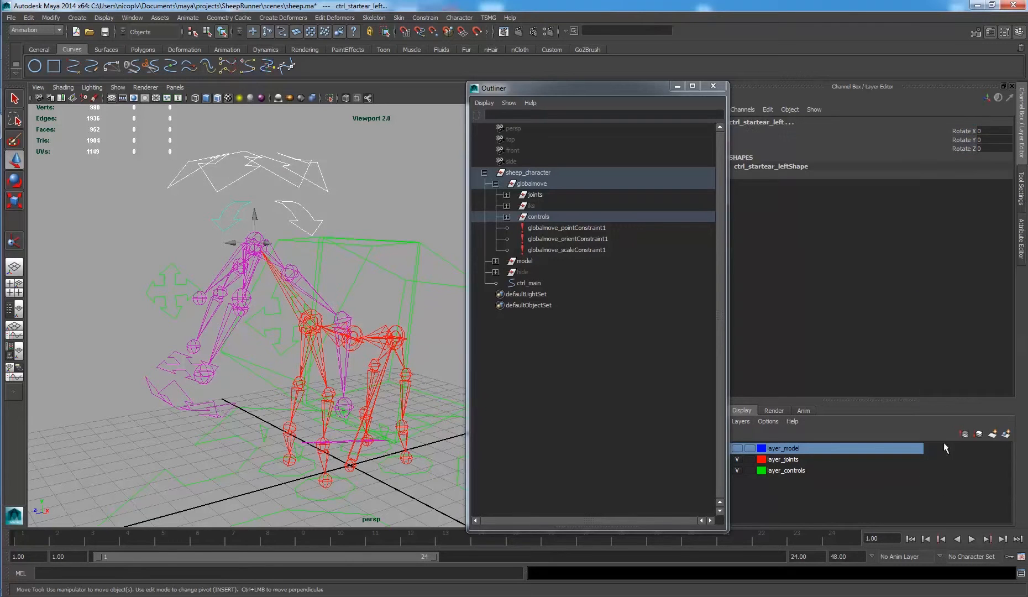
{"action": "left_click", "coordinate": [385, 190]}
- Lock and hide all Rotate, Scale and Visibility channels of both eye controls, leaving only translation
{"action": "left_click_drag", "start_coordinate": [423, 223], "coordinate": [293, 241], "text": "alt"}
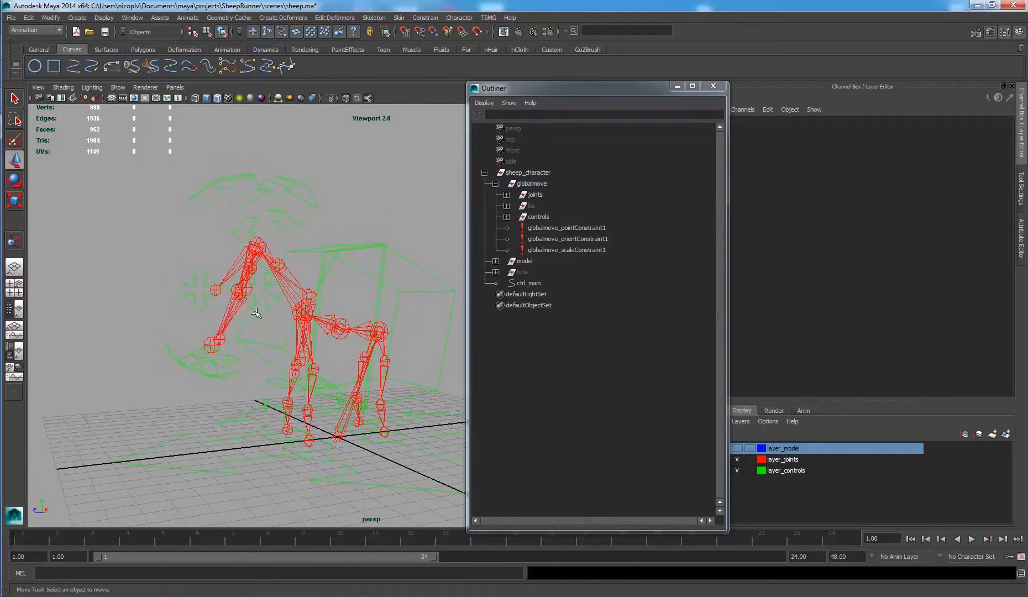
{"action": "left_click", "coordinate": [255, 313]}
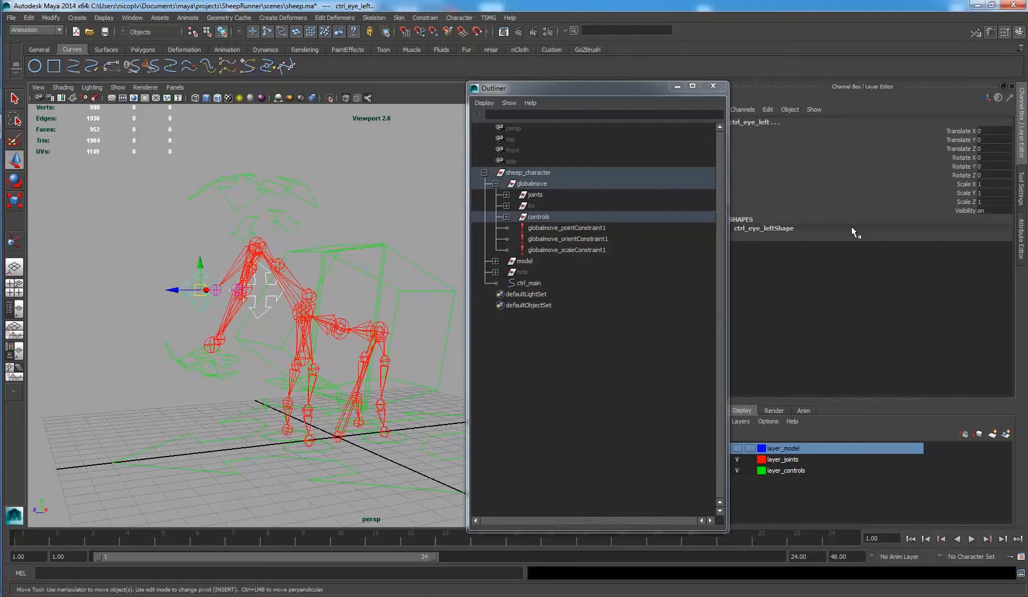
{"action": "left_click_drag", "start_coordinate": [966, 157], "coordinate": [962, 201]}
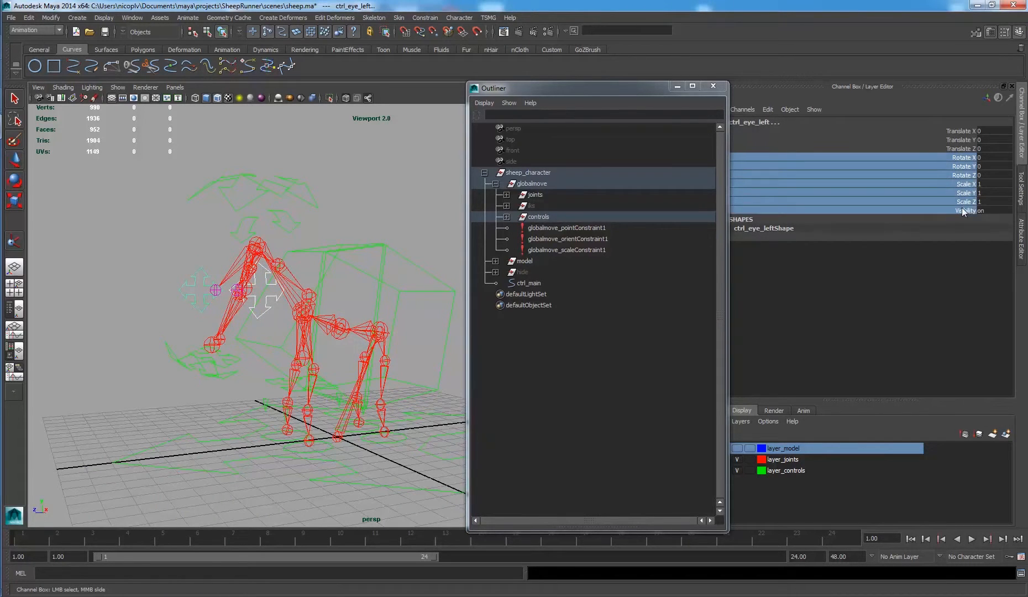
{"action": "right_click", "coordinate": [962, 202]}
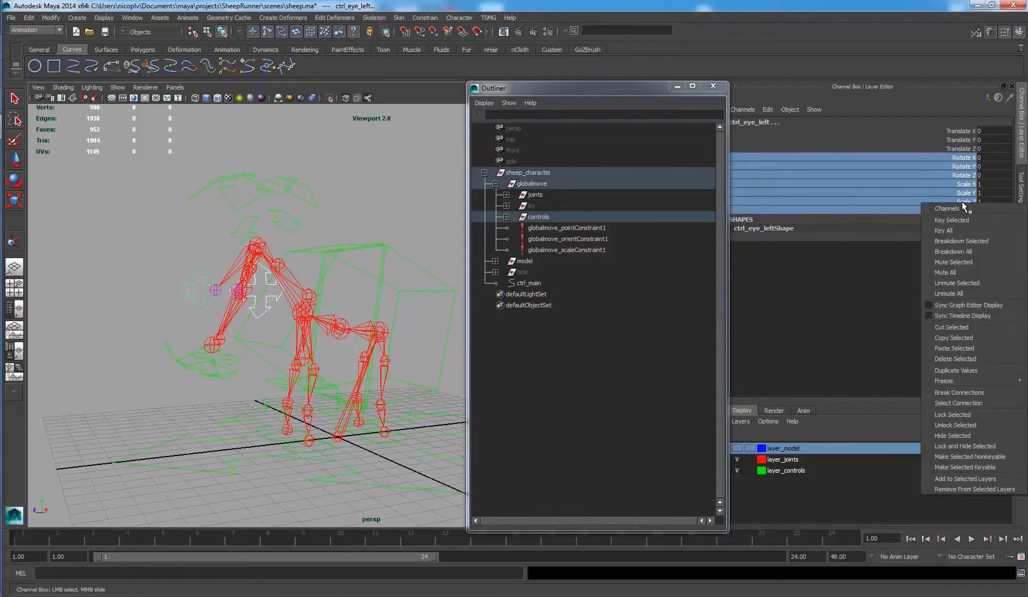
{"action": "left_click", "coordinate": [980, 446]}
{"action": "left_click", "coordinate": [354, 200]}
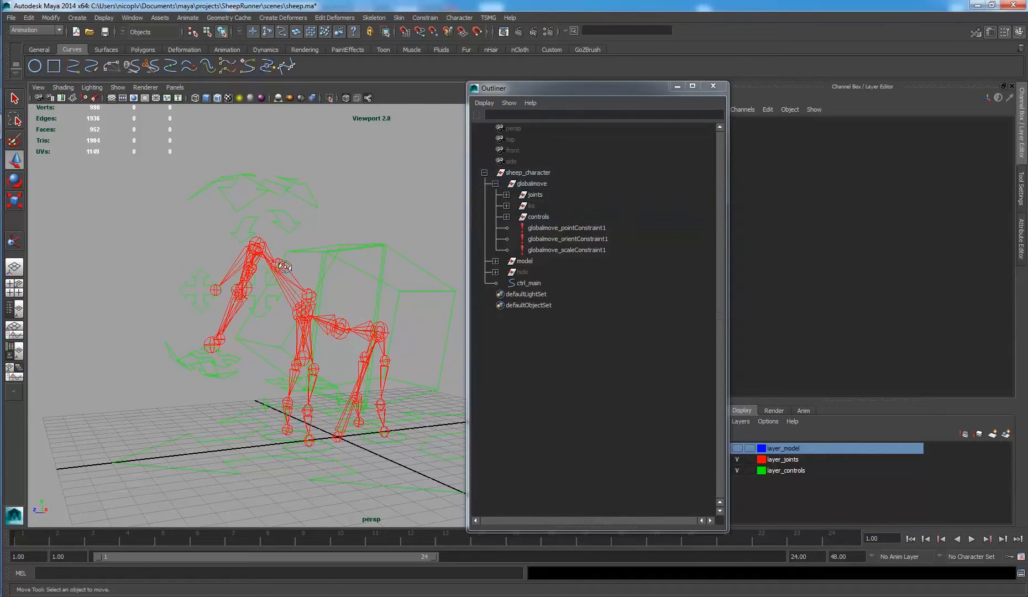
- Lock and hide the Translate Z channel of the left eye control
{"action": "left_click_drag", "start_coordinate": [283, 267], "coordinate": [225, 290], "text": "alt"}
{"action": "left_click", "coordinate": [206, 287]}
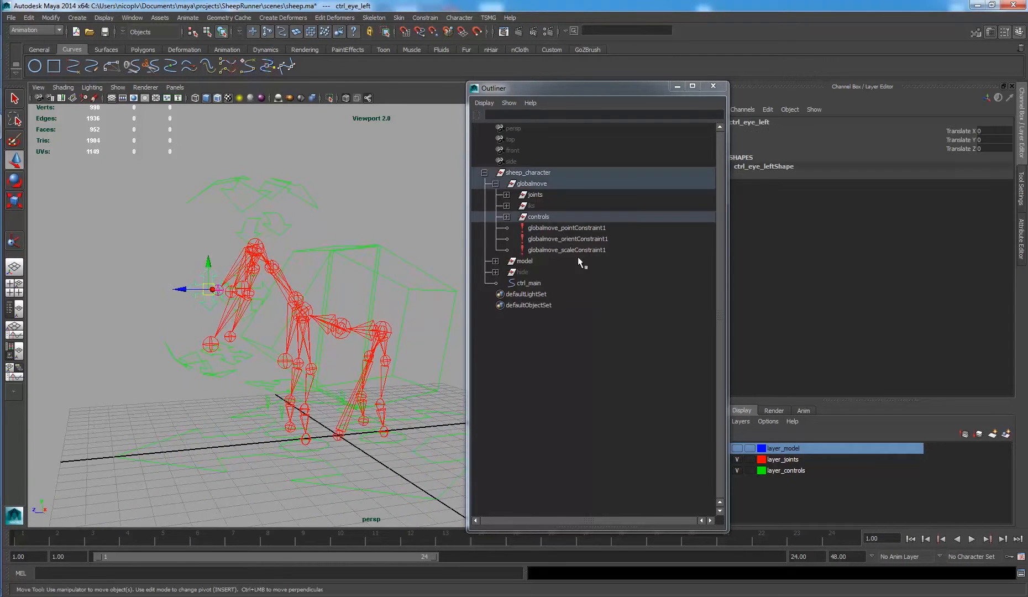
{"action": "left_click", "coordinate": [959, 144]}
{"action": "right_click", "coordinate": [959, 145]}
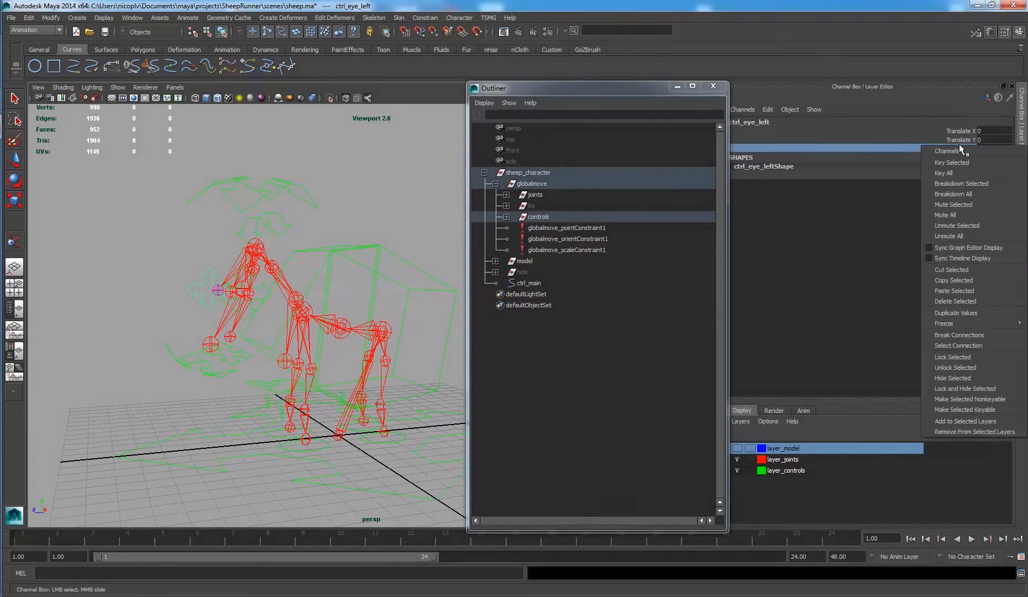
{"action": "left_click", "coordinate": [992, 388]}
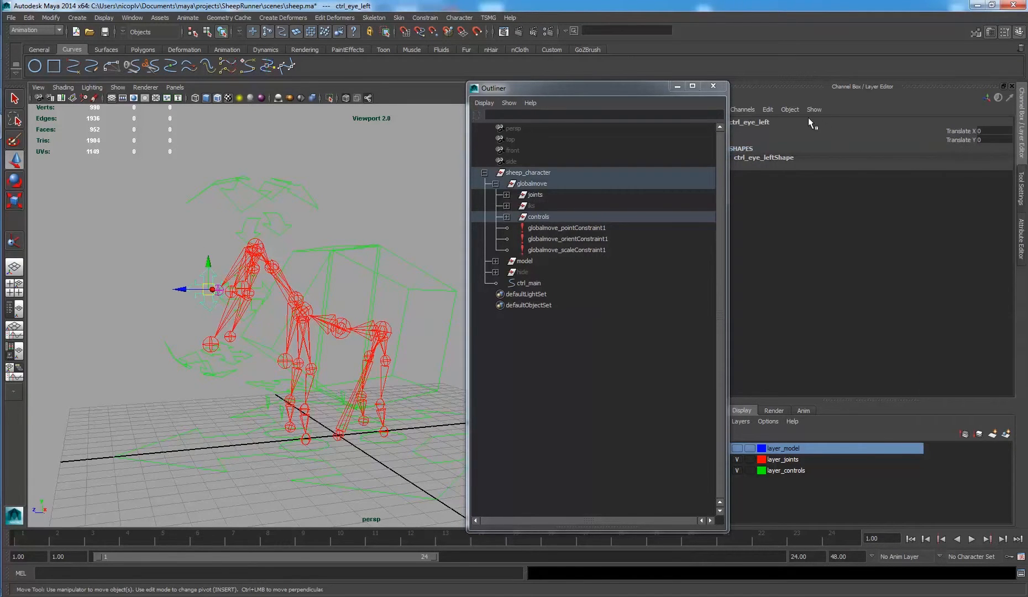
- Use Channel Control to move the left eye control's Translate Z from Nonkeyable Hidden back to Keyable
{"action": "left_click", "coordinate": [767, 110]}
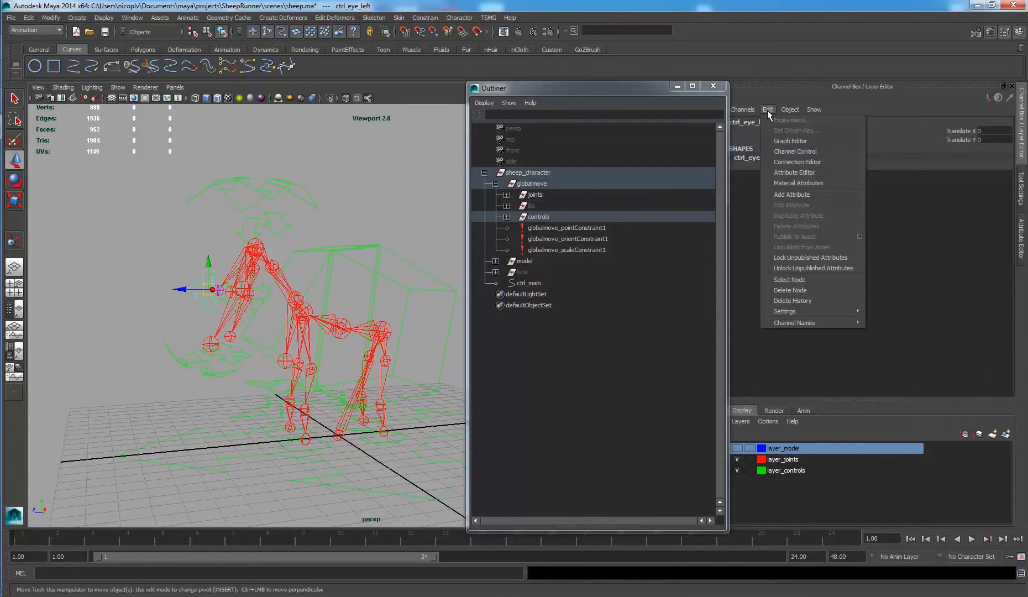
{"action": "left_click", "coordinate": [795, 149]}
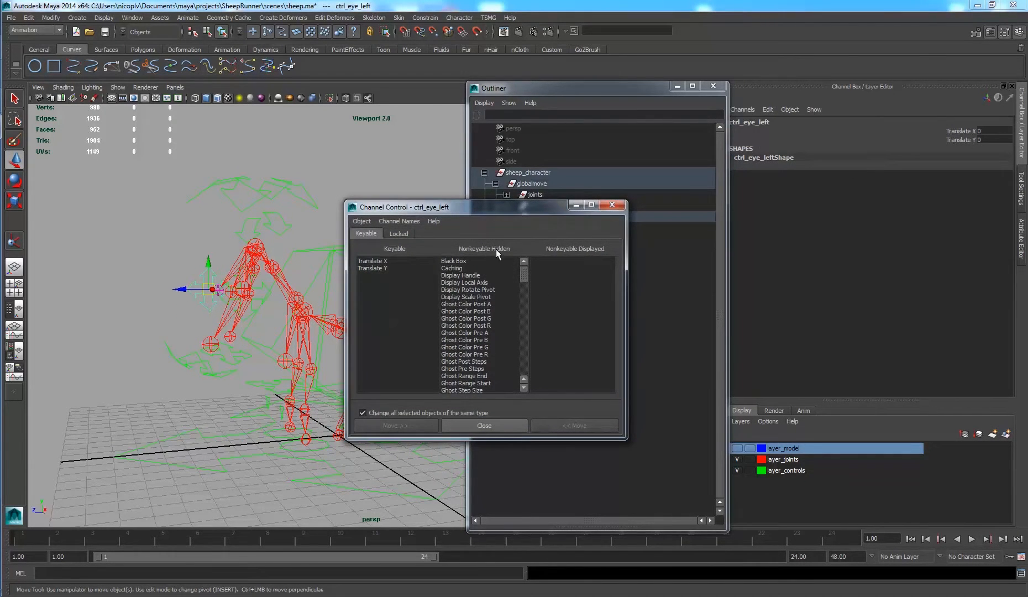
{"action": "left_click_drag", "start_coordinate": [523, 271], "coordinate": [520, 385]}
{"action": "scroll", "coordinate": [492, 332], "scroll_direction": "up", "scroll_amount": 6}
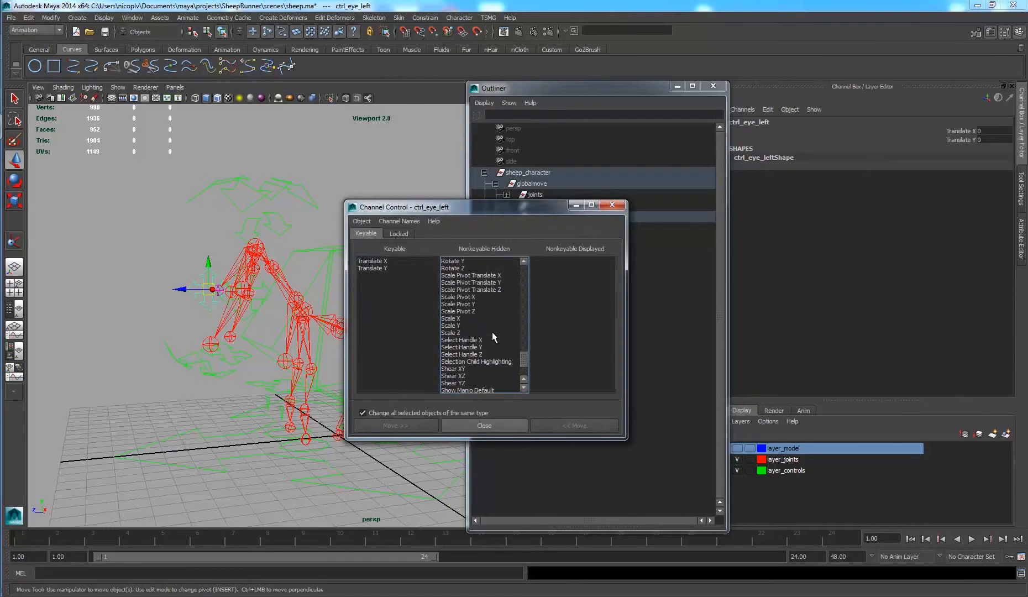
{"action": "scroll", "coordinate": [480, 327], "scroll_direction": "down", "scroll_amount": 6}
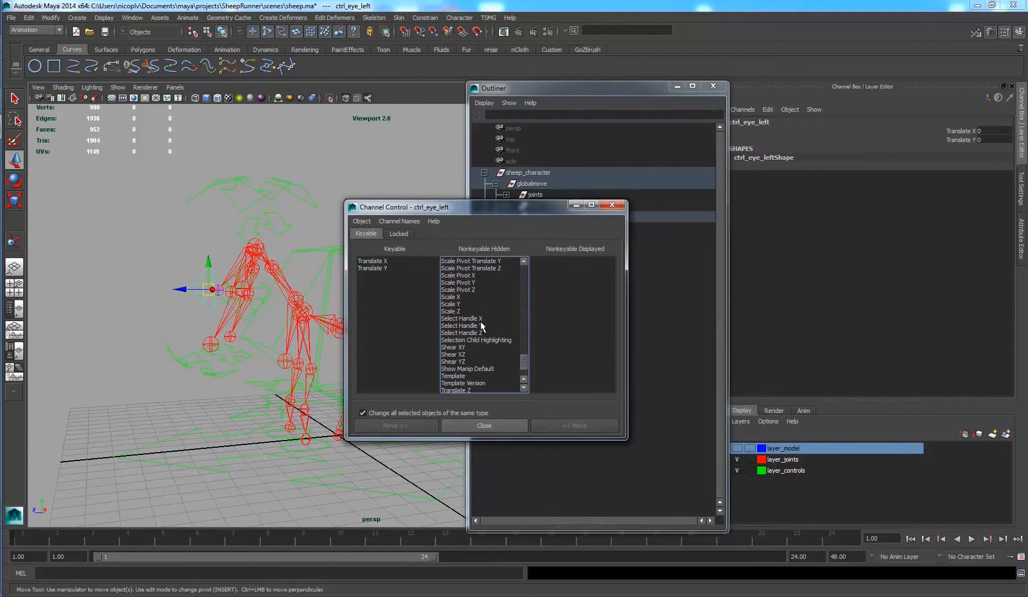
{"action": "left_click", "coordinate": [470, 355]}
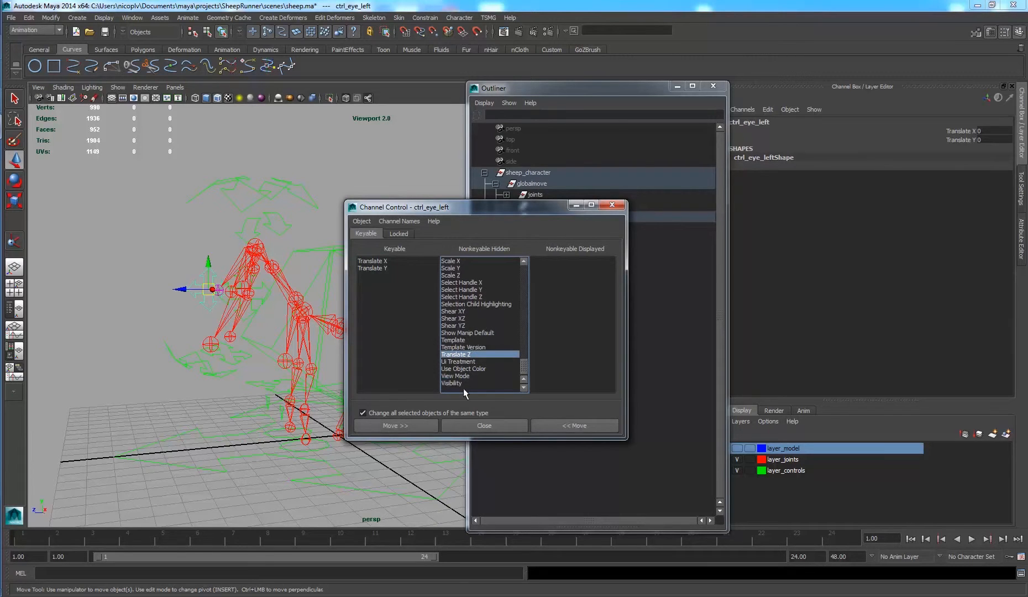
{"action": "left_click", "coordinate": [563, 426]}
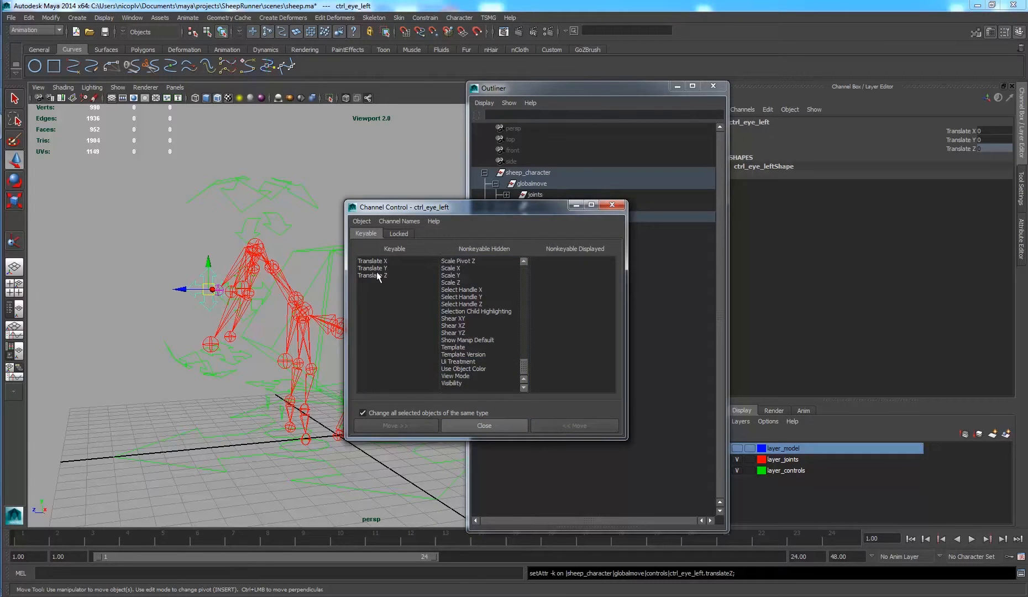
- Close Channel Control and unlock the Translate Z channel of the left eye control
{"action": "left_click", "coordinate": [615, 205]}
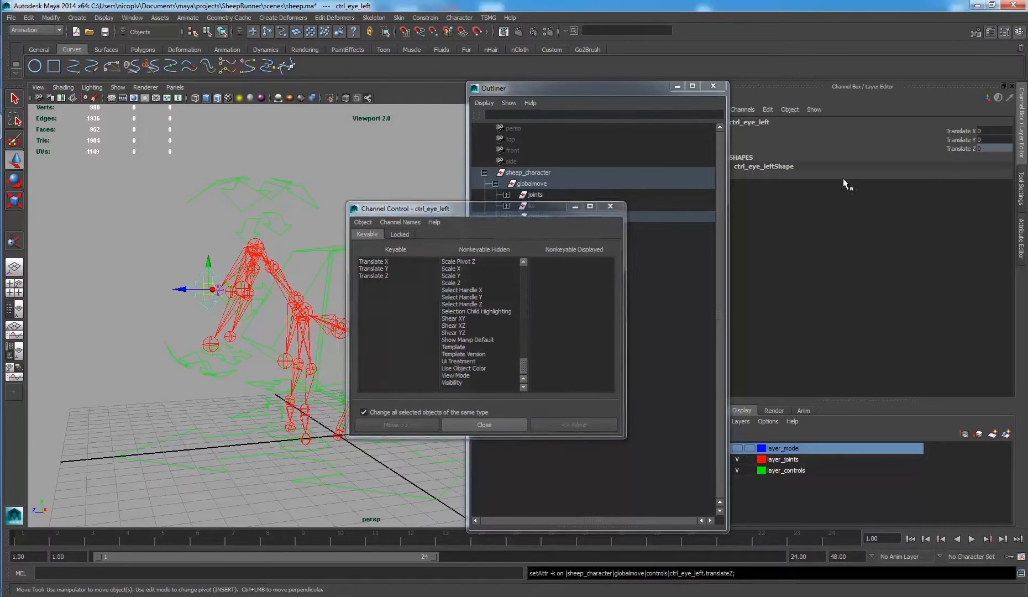
{"action": "left_click", "coordinate": [965, 149]}
{"action": "right_click", "coordinate": [966, 148]}
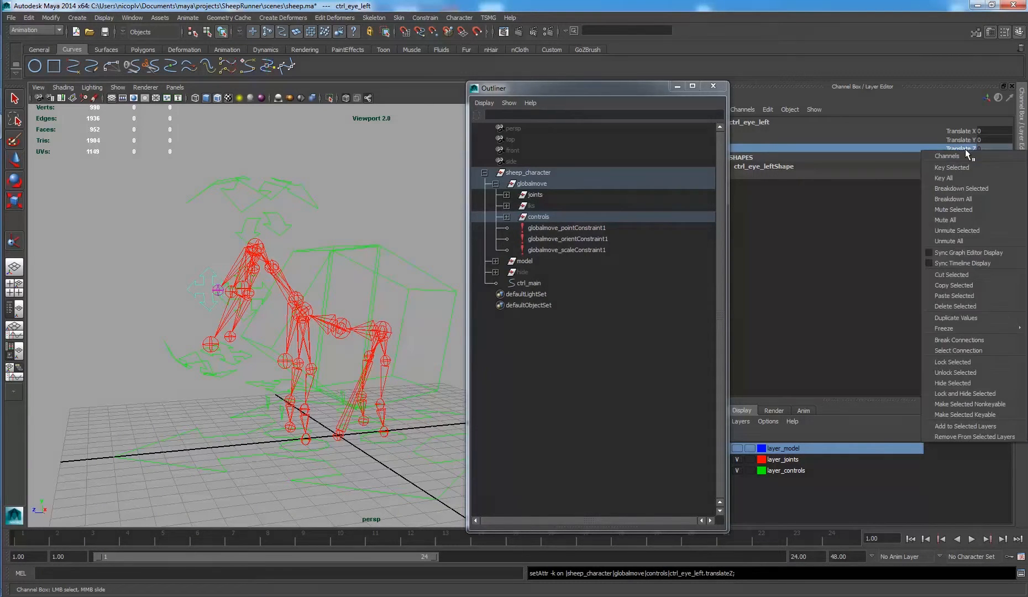
{"action": "left_click", "coordinate": [982, 370]}
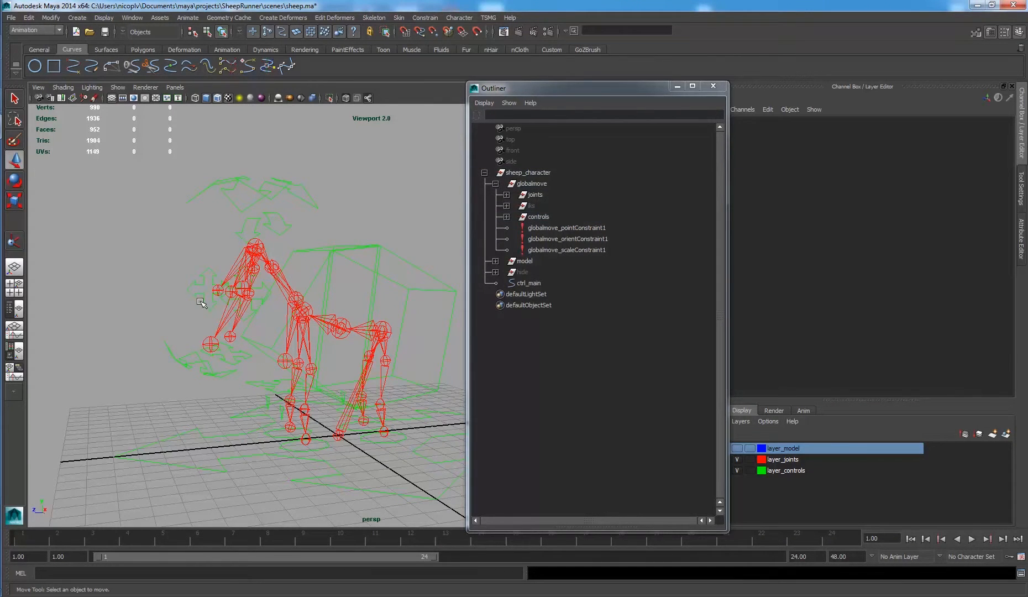
{"action": "key", "text": "w"}
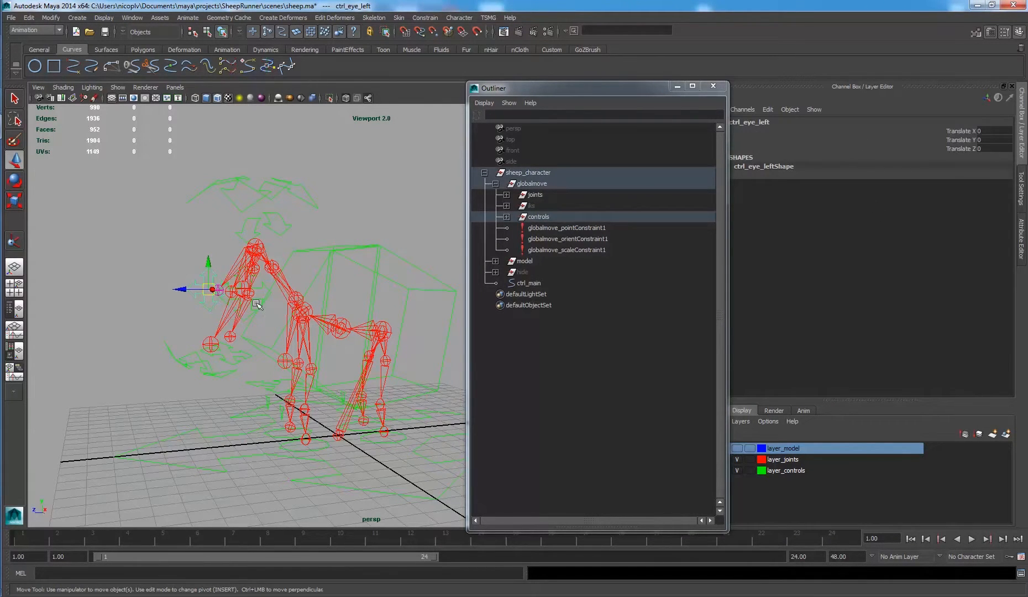
- Lock and hide all Translate, Scale and Visibility channels of the head end control, leaving only rotation
{"action": "left_click_drag", "start_coordinate": [214, 363], "coordinate": [194, 360], "text": "alt"}
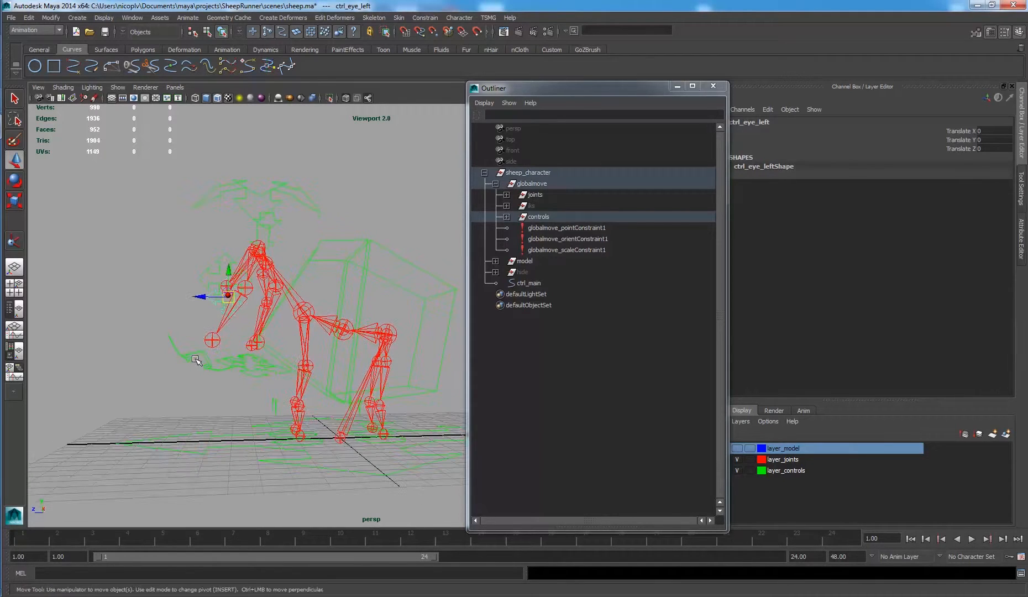
{"action": "left_click", "coordinate": [200, 362]}
{"action": "left_click", "coordinate": [210, 361]}
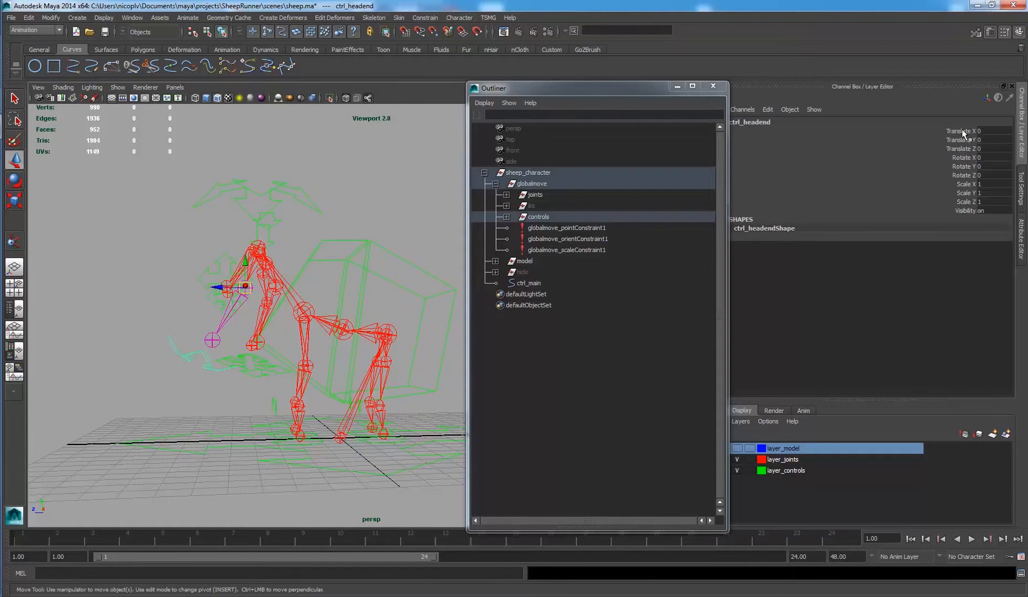
{"action": "left_click_drag", "start_coordinate": [965, 131], "coordinate": [967, 148]}
{"action": "left_click_drag", "start_coordinate": [971, 187], "coordinate": [967, 202], "text": "ctrl"}
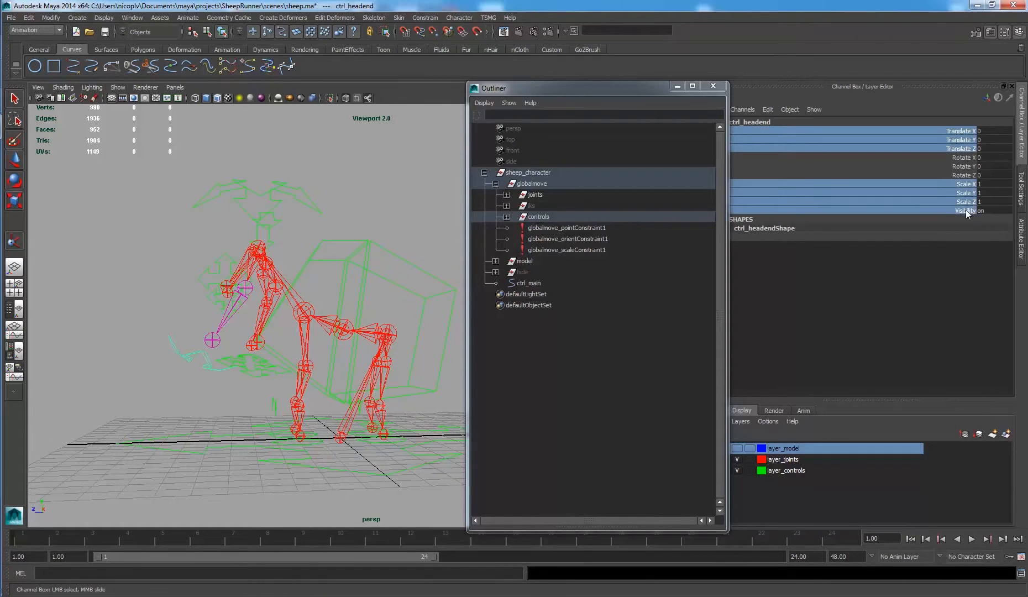
{"action": "right_click", "coordinate": [961, 203]}
{"action": "left_click", "coordinate": [979, 448]}
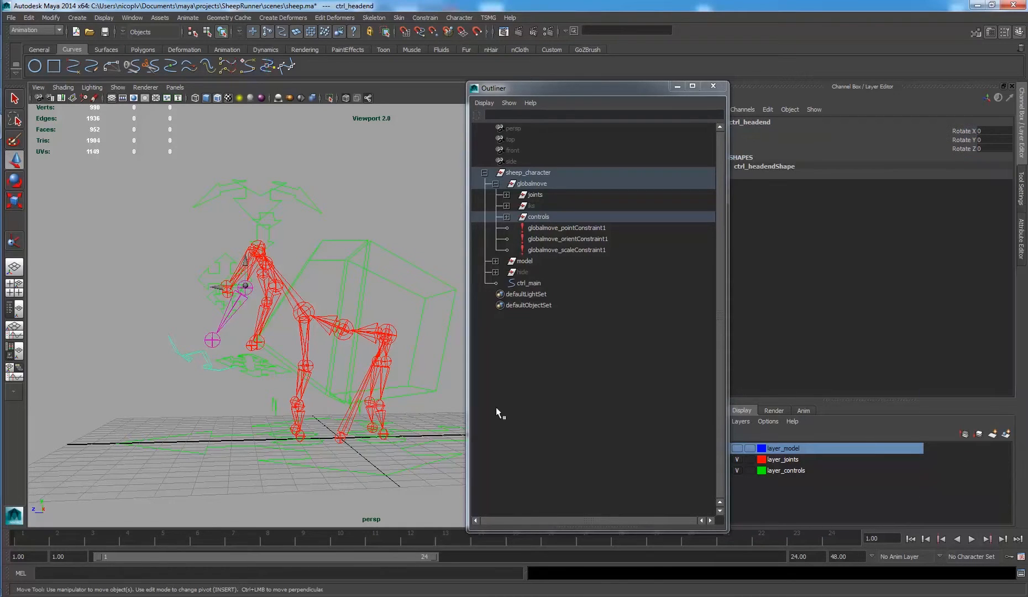
- Lock and hide all Rotate, Scale and Visibility channels of both ear end controls, leaving only translation
{"action": "left_click_drag", "start_coordinate": [271, 376], "coordinate": [429, 289], "text": "alt"}
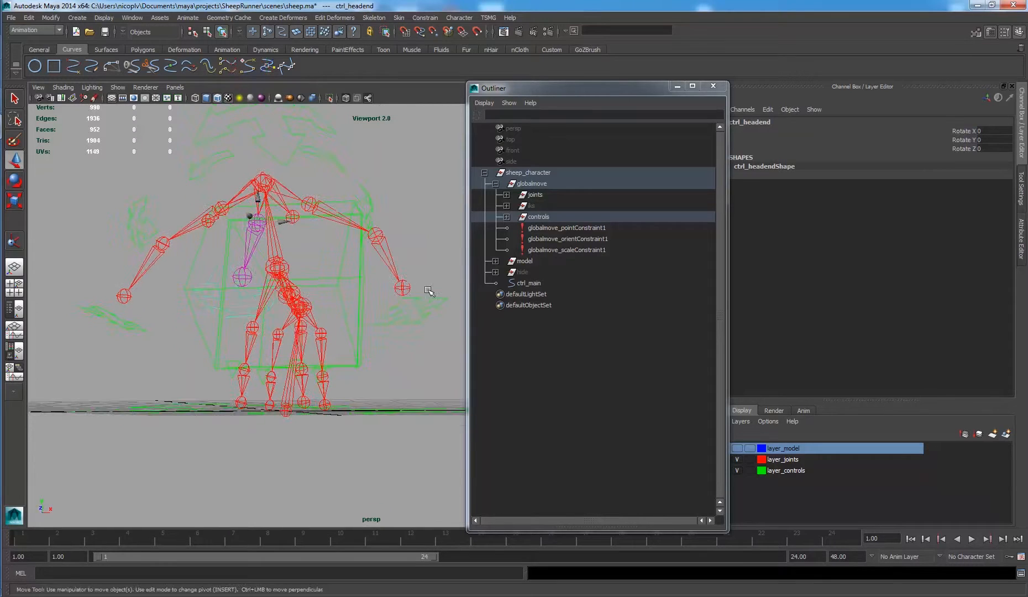
{"action": "left_click", "coordinate": [429, 293]}
{"action": "left_click", "coordinate": [134, 325]}
{"action": "left_click_drag", "start_coordinate": [323, 235], "coordinate": [314, 288], "text": "alt"}
{"action": "middle_click_drag", "start_coordinate": [314, 287], "coordinate": [276, 293]}
{"action": "key", "text": "ctrl+z"}
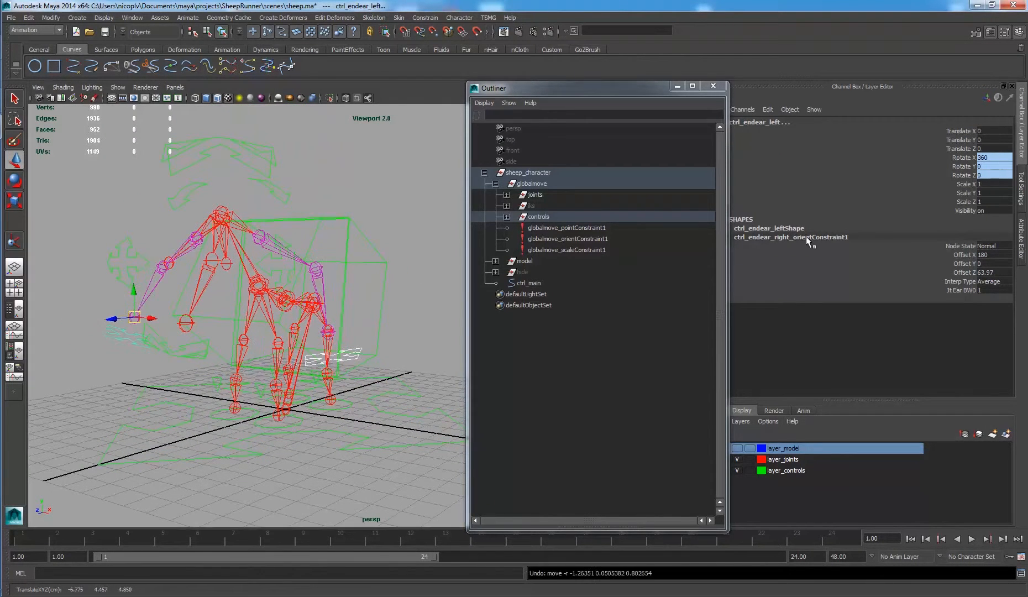
{"action": "mouse_move", "coordinate": [214, 267]}
{"action": "left_mouse_down", "text": "alt"}
{"action": "mouse_move", "coordinate": [202, 268]}
{"action": "mouse_move", "coordinate": [214, 272]}
{"action": "left_mouse_up", "text": "alt"}
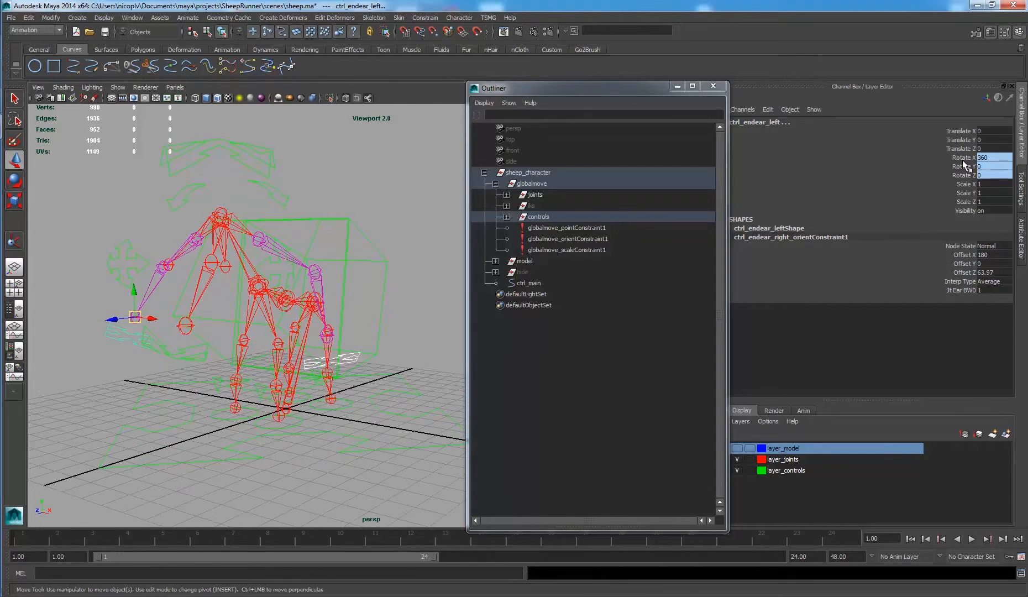
{"action": "left_click_drag", "start_coordinate": [965, 158], "coordinate": [965, 206]}
{"action": "right_click", "coordinate": [966, 206]}
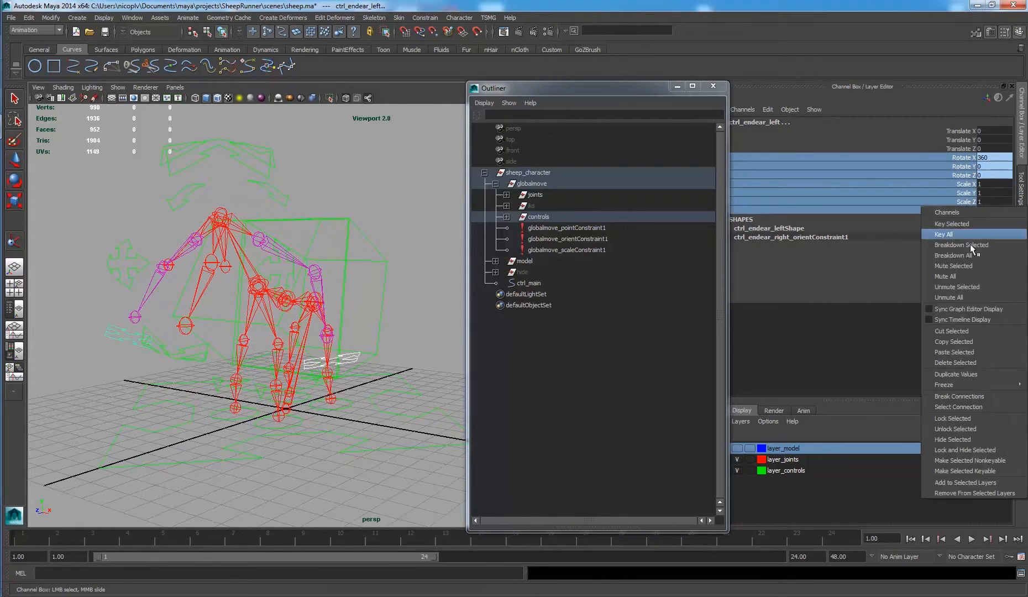
{"action": "left_click", "coordinate": [953, 450]}
{"action": "left_click", "coordinate": [417, 281]}
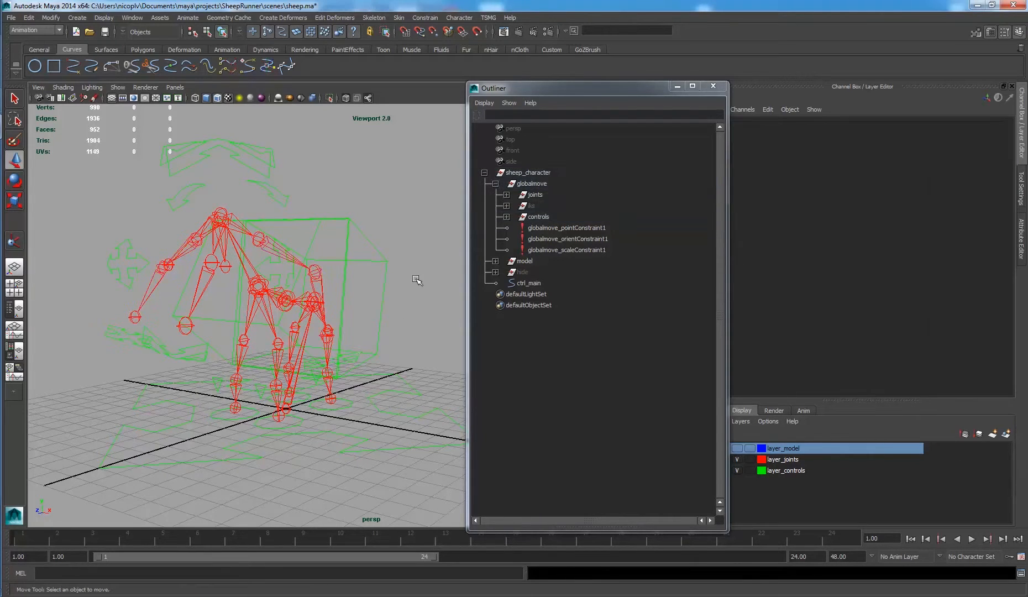
- Lock and hide all Rotate, Scale and Visibility channels of the four front and rear knee controls, leaving only translation
{"action": "left_click_drag", "start_coordinate": [418, 280], "coordinate": [388, 283], "text": "alt"}
{"action": "left_click", "coordinate": [421, 380]}
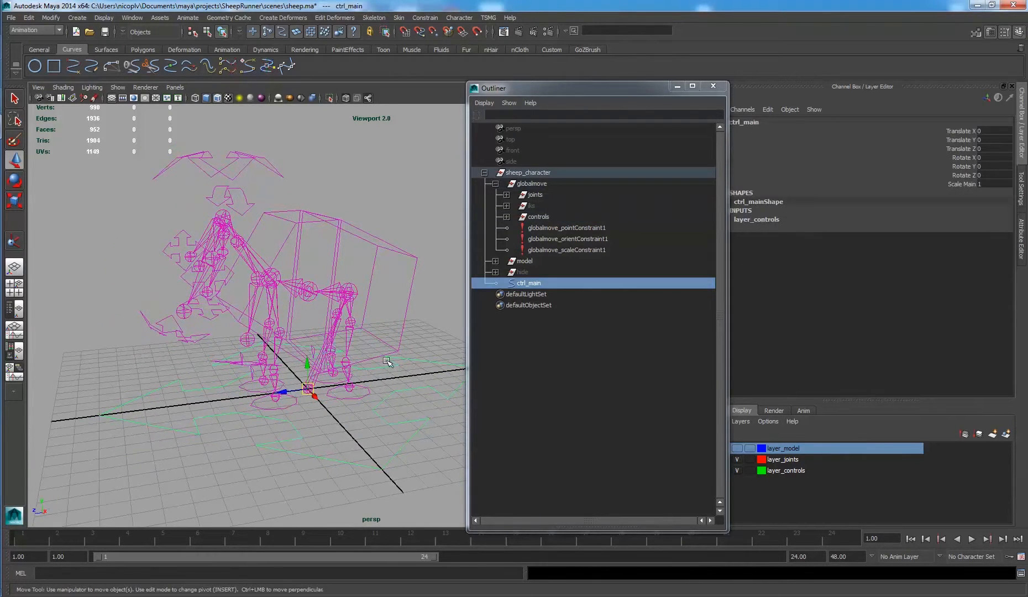
{"action": "left_click_drag", "start_coordinate": [387, 362], "coordinate": [327, 232], "text": "alt"}
{"action": "right_click_drag", "start_coordinate": [326, 233], "coordinate": [409, 270], "text": "alt"}
{"action": "left_click_drag", "start_coordinate": [389, 277], "coordinate": [356, 248], "text": "alt"}
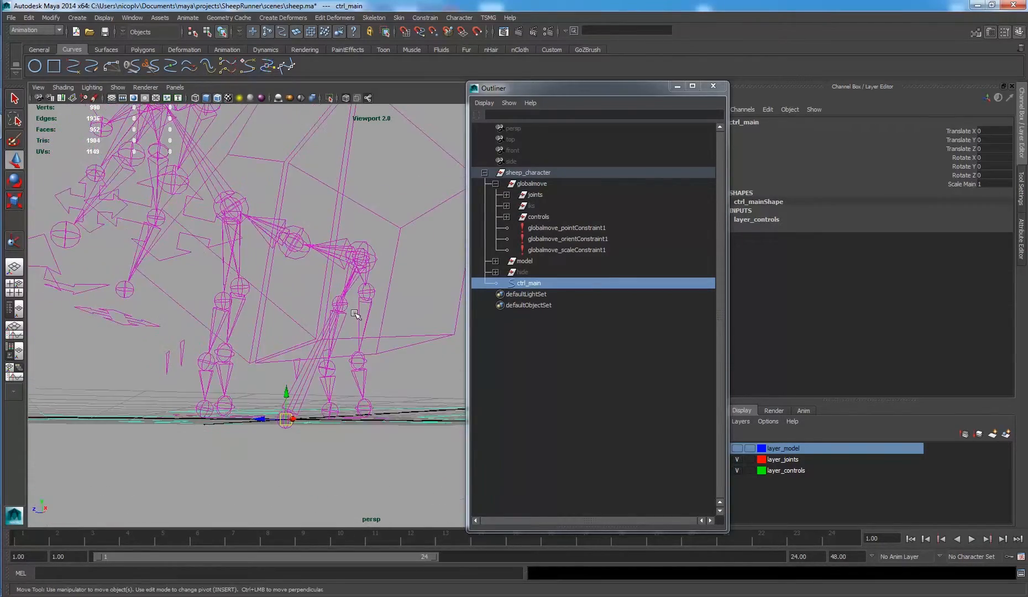
{"action": "left_click_drag", "start_coordinate": [356, 313], "coordinate": [336, 356], "text": "alt"}
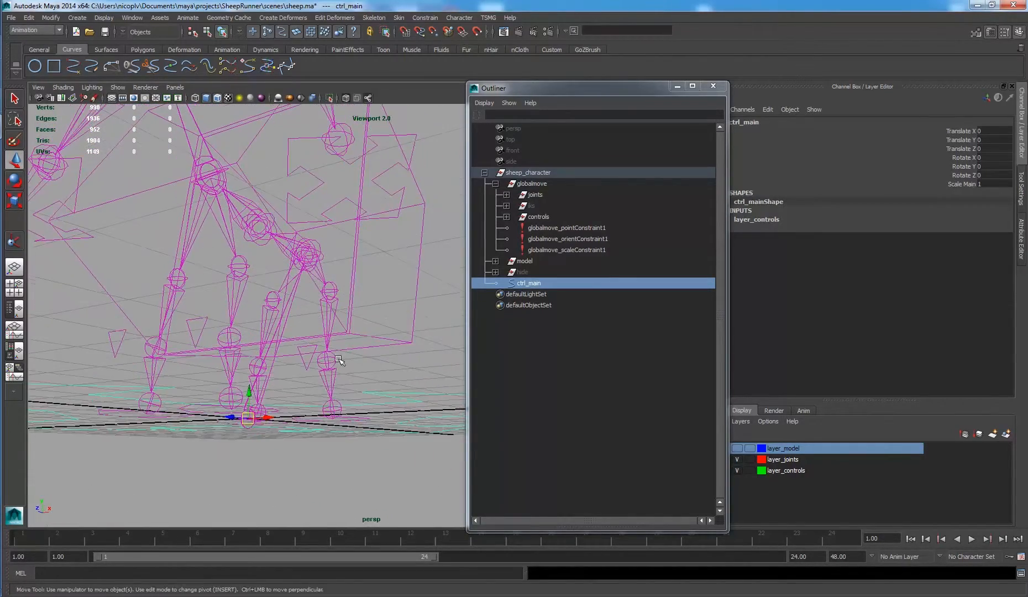
{"action": "left_click", "coordinate": [304, 368]}
{"action": "left_click", "coordinate": [258, 365], "text": "shift"}
{"action": "left_click_drag", "start_coordinate": [232, 357], "coordinate": [181, 356], "text": "alt"}
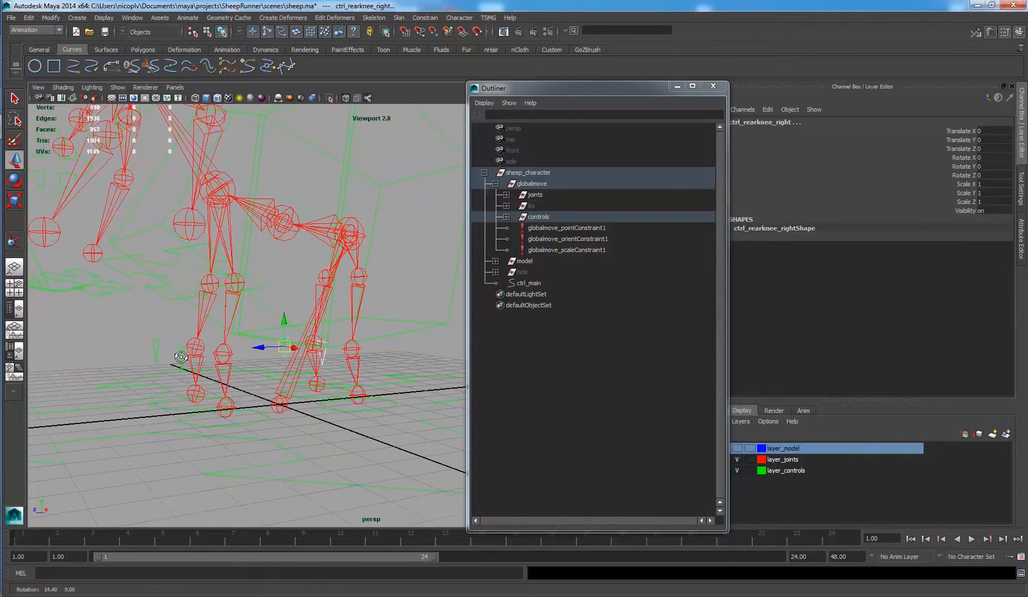
{"action": "left_click", "coordinate": [160, 350], "text": "shift"}
{"action": "left_click", "coordinate": [156, 350], "text": "shift"}
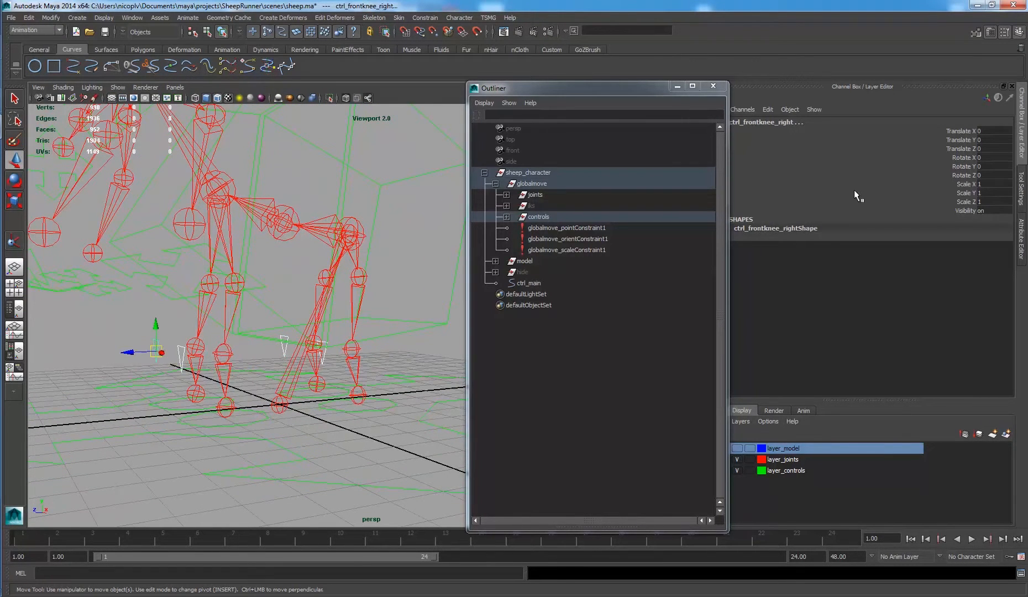
{"action": "left_click_drag", "start_coordinate": [155, 351], "coordinate": [201, 362]}
{"action": "key", "text": "ctrl+z"}
{"action": "left_click_drag", "start_coordinate": [973, 161], "coordinate": [962, 205]}
{"action": "right_click", "coordinate": [961, 205]}
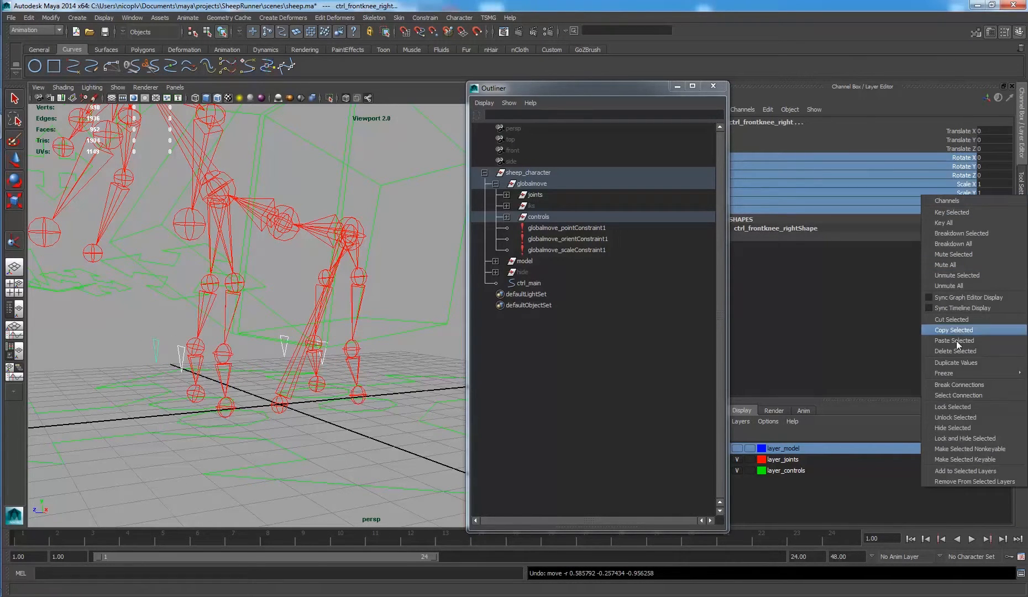
{"action": "left_click", "coordinate": [977, 440]}
{"action": "left_click_drag", "start_coordinate": [354, 248], "coordinate": [272, 307], "text": "alt"}
{"action": "left_click", "coordinate": [371, 208]}
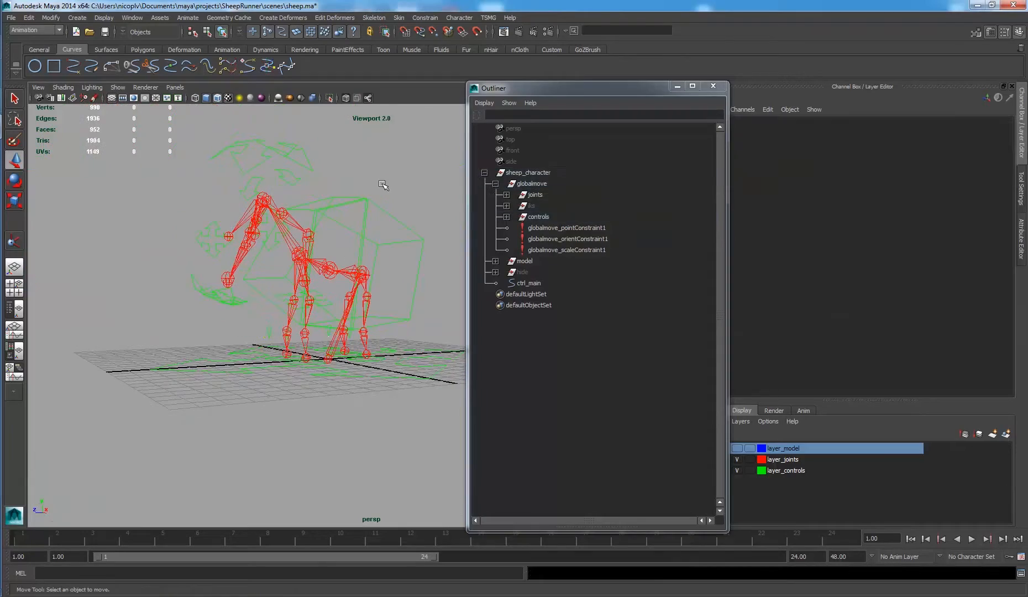
- Hide layer_joints and select all of the sheep's animation controls, including ctrl_main
{"action": "mouse_move", "coordinate": [370, 208]}
{"action": "left_mouse_down", "text": "alt"}
{"action": "mouse_move", "coordinate": [406, 188]}
{"action": "mouse_move", "coordinate": [366, 215]}
{"action": "mouse_move", "coordinate": [428, 218]}
{"action": "mouse_move", "coordinate": [453, 197]}
{"action": "mouse_move", "coordinate": [397, 180]}
{"action": "mouse_move", "coordinate": [366, 190]}
{"action": "mouse_move", "coordinate": [363, 199]}
{"action": "mouse_move", "coordinate": [394, 195]}
{"action": "mouse_move", "coordinate": [378, 219]}
{"action": "left_mouse_up", "text": "alt"}
{"action": "left_click", "coordinate": [737, 459]}
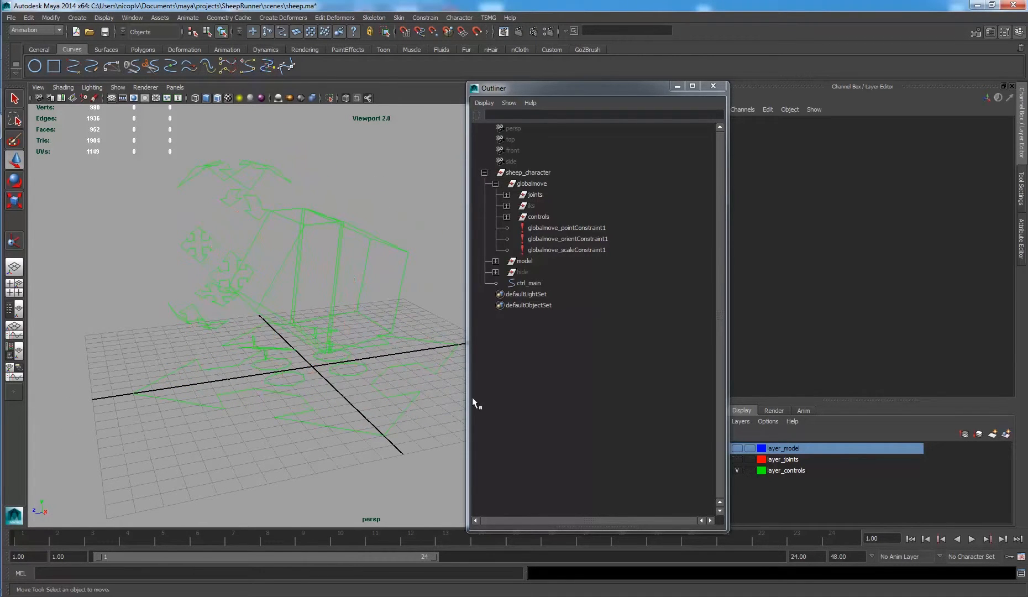
{"action": "left_click_drag", "start_coordinate": [318, 299], "coordinate": [406, 490], "text": "alt"}
{"action": "left_click_drag", "start_coordinate": [307, 410], "coordinate": [381, 415], "text": "alt"}
{"action": "middle_click_drag", "start_coordinate": [381, 414], "coordinate": [381, 400], "text": "alt"}
- Open the Create Character Set options, reset them to defaults and name the set sheep_character
{"action": "left_click", "coordinate": [458, 20]}
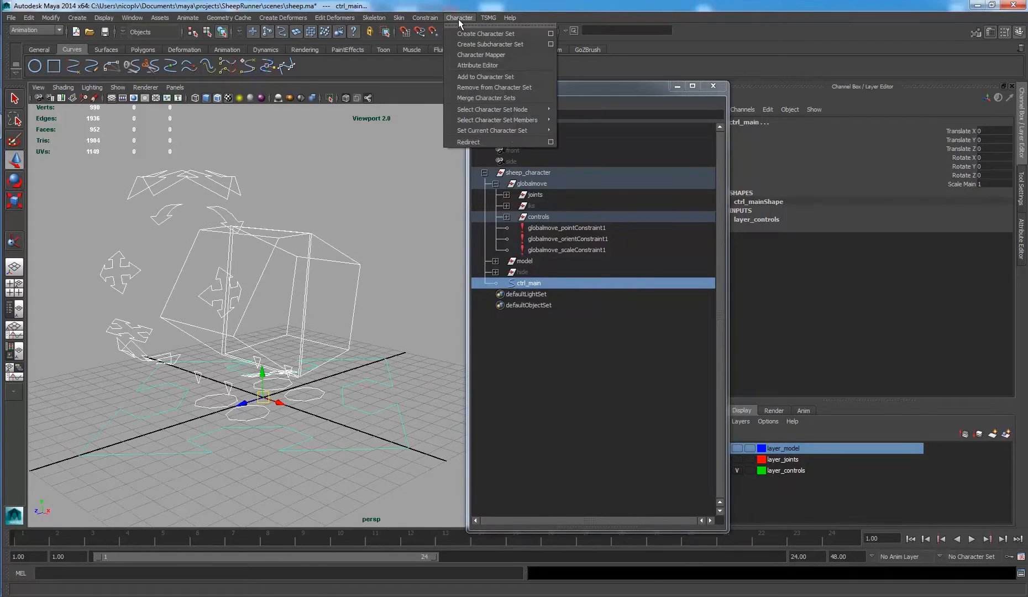
{"action": "left_click", "coordinate": [551, 34]}
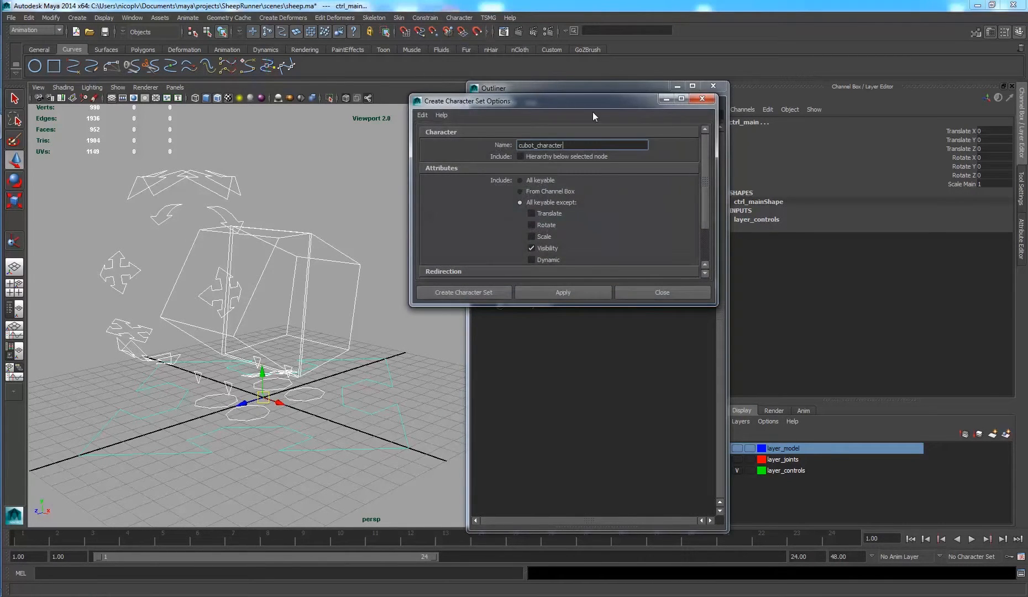
{"action": "left_click_drag", "start_coordinate": [560, 105], "coordinate": [760, 164]}
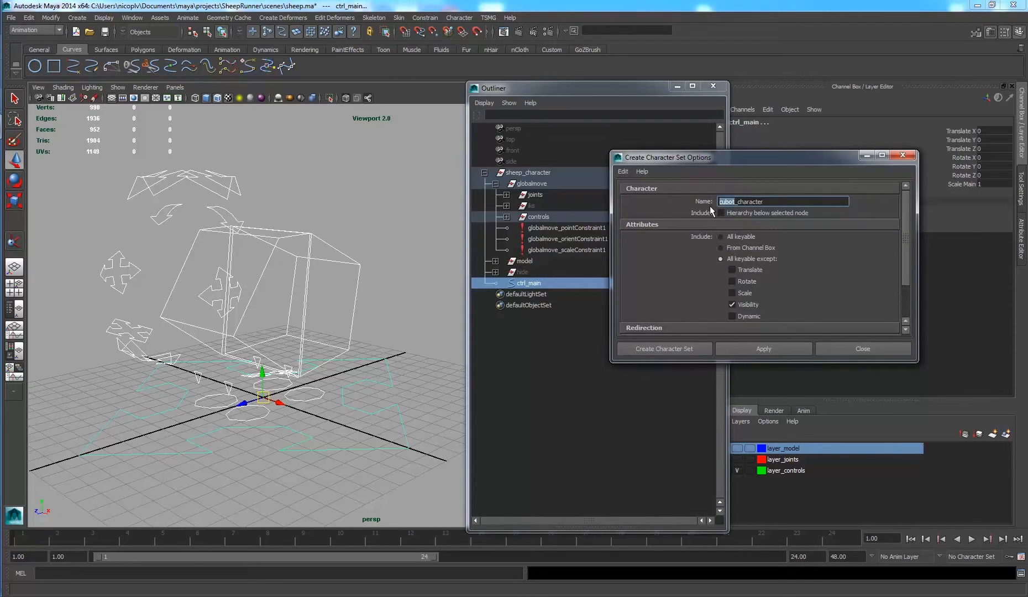
{"action": "type", "text": "sheep"}
{"action": "left_click", "coordinate": [621, 172]}
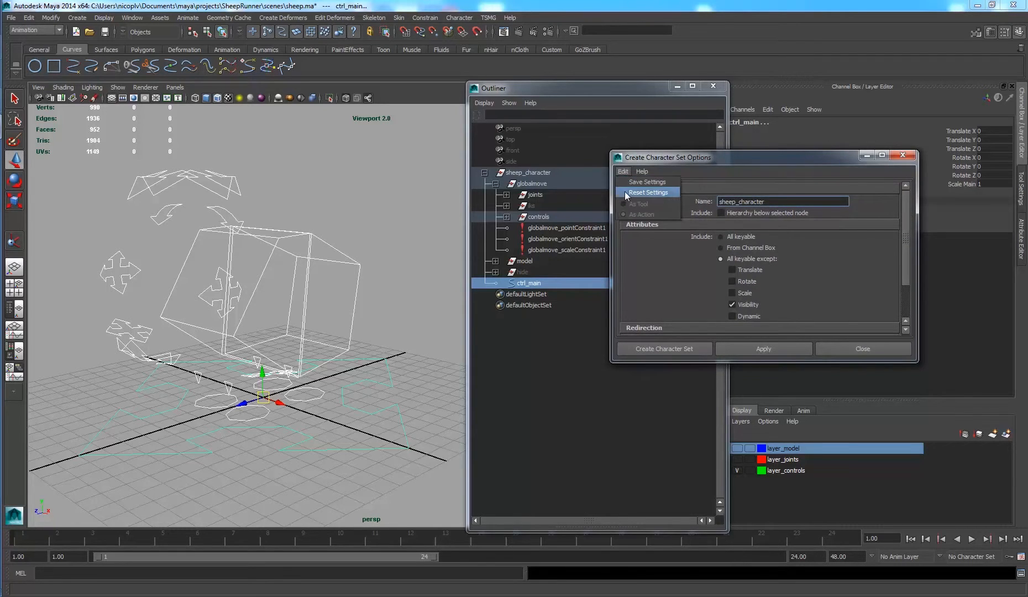
{"action": "left_click", "coordinate": [625, 191]}
{"action": "left_click_drag", "start_coordinate": [768, 205], "coordinate": [691, 202]}
{"action": "type", "text": "sheep"}
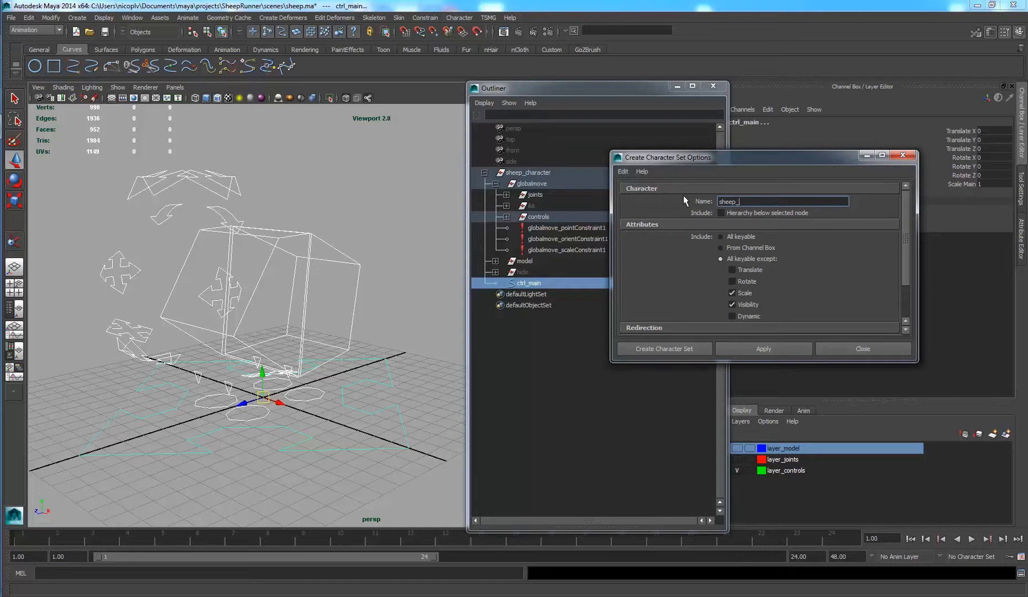
{"action": "type", "text": "_character"}
- Include scale by excluding only Visibility from the keyable attributes, and create the character set from the selected controls
{"action": "left_click_drag", "start_coordinate": [792, 169], "coordinate": [772, 135]}
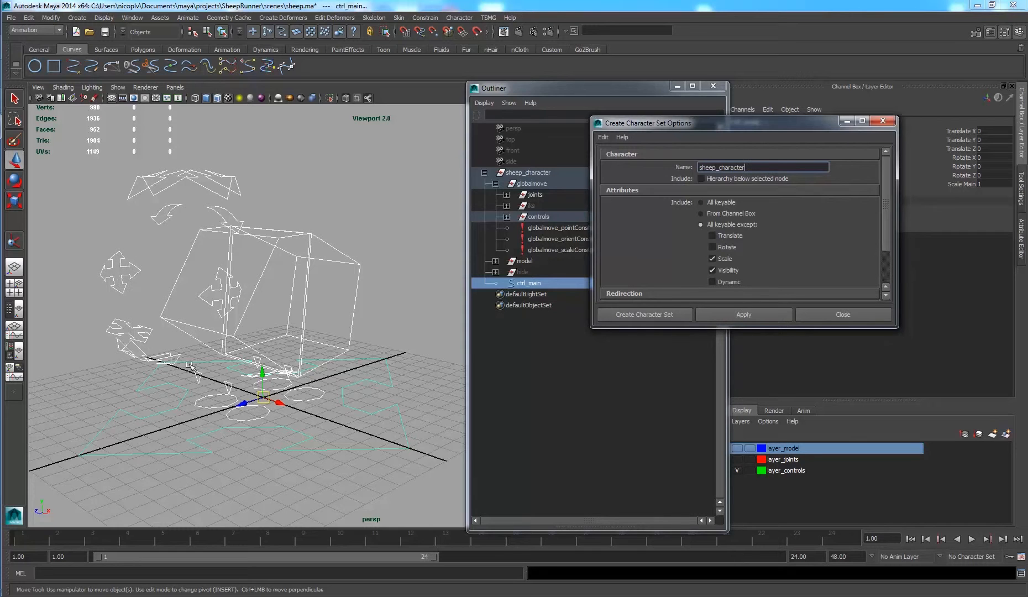
{"action": "left_click_drag", "start_coordinate": [323, 255], "coordinate": [289, 256], "text": "alt"}
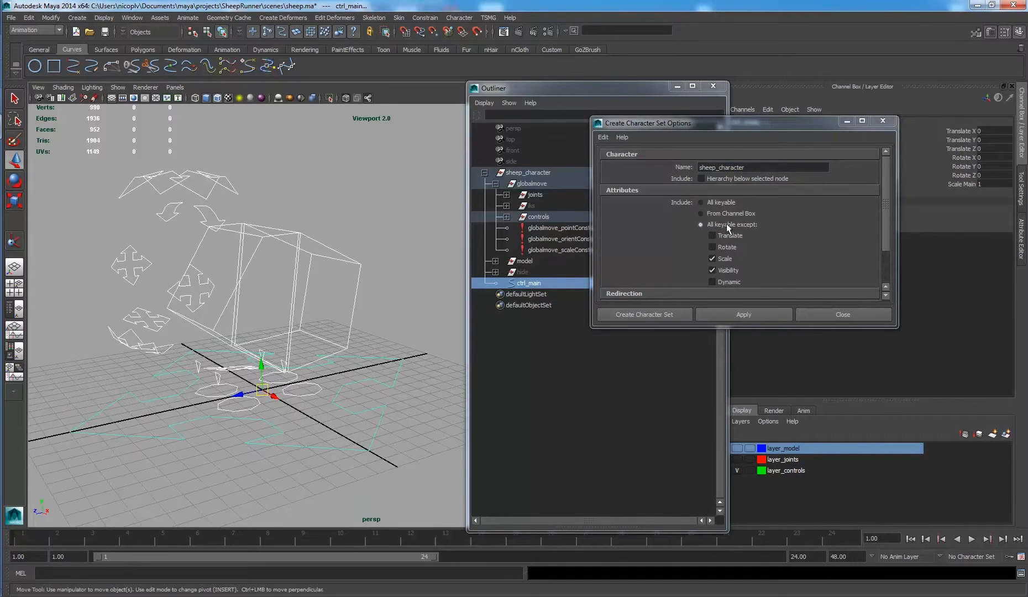
{"action": "left_click", "coordinate": [725, 259]}
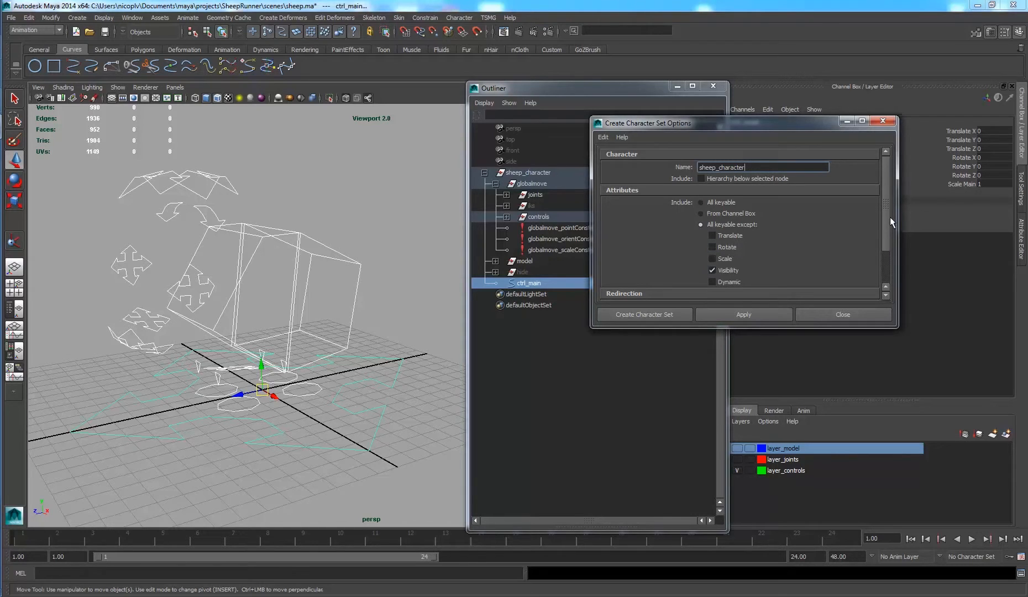
{"action": "scroll", "coordinate": [890, 248], "scroll_direction": "down", "scroll_amount": 2}
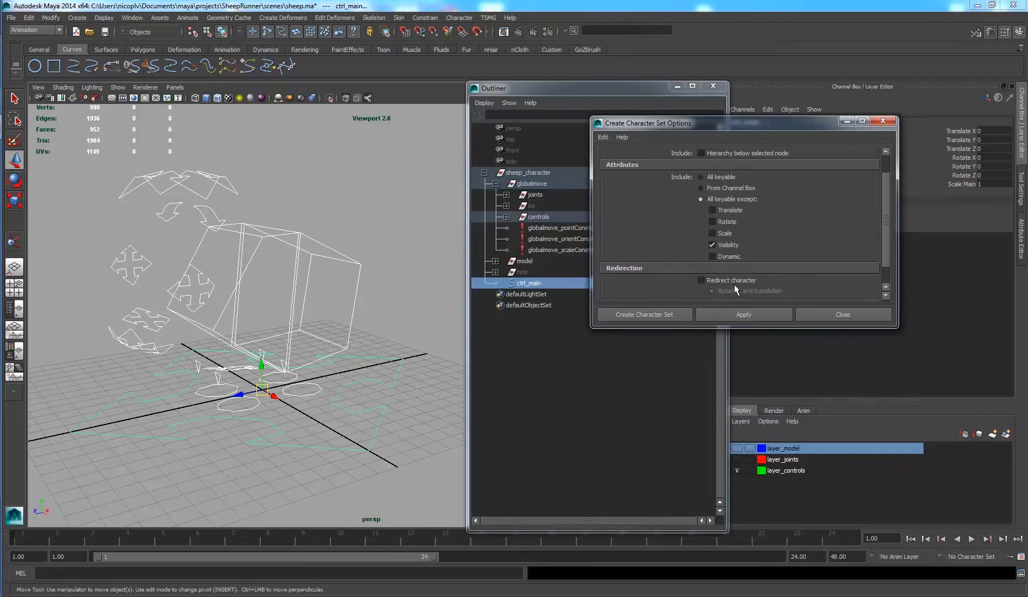
{"action": "scroll", "coordinate": [886, 227], "scroll_direction": "up", "scroll_amount": 2}
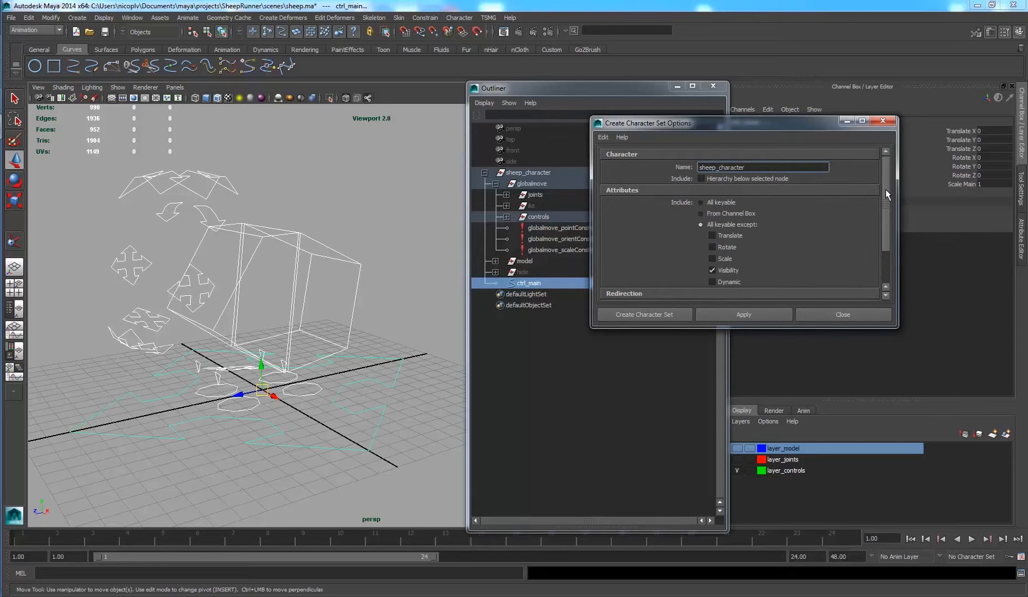
{"action": "mouse_move", "coordinate": [885, 189]}
{"action": "left_mouse_down"}
{"action": "mouse_move", "coordinate": [895, 255]}
{"action": "mouse_move", "coordinate": [880, 179]}
{"action": "left_mouse_up"}
{"action": "left_click", "coordinate": [625, 317]}
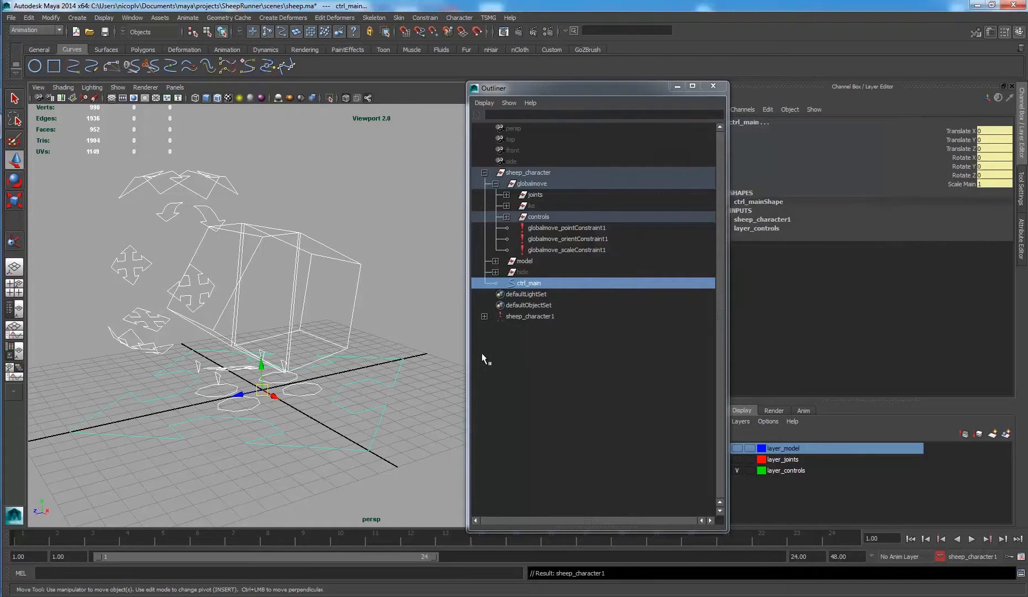
- Collapse the sheep_character hierarchy and rename the new character set as sheep_character_node
{"action": "left_click", "coordinate": [528, 318]}
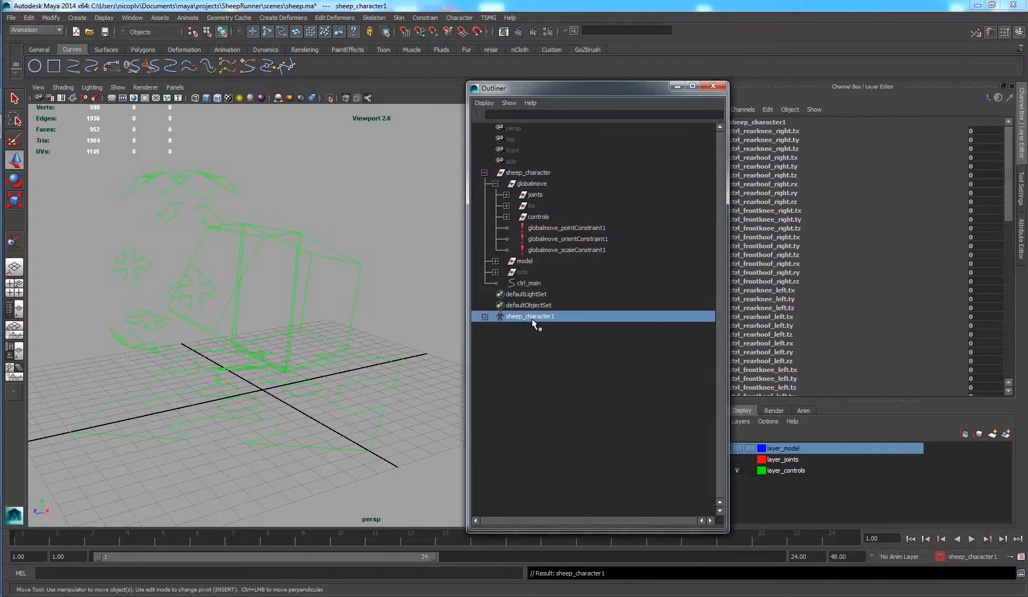
{"action": "left_click", "coordinate": [529, 172]}
{"action": "left_click", "coordinate": [484, 173]}
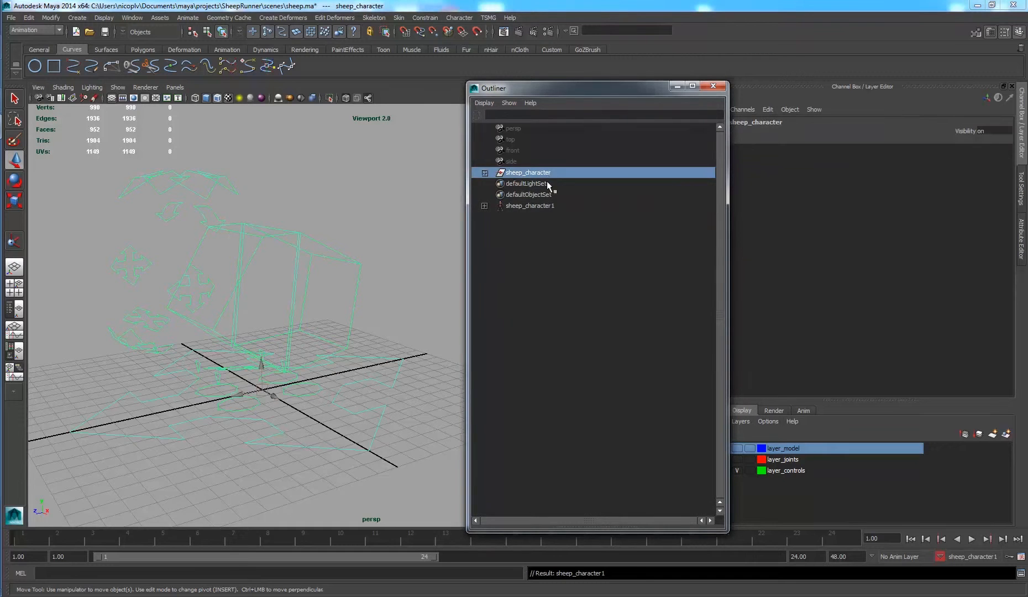
{"action": "double_click", "coordinate": [545, 207]}
{"action": "left_click", "coordinate": [558, 206]}
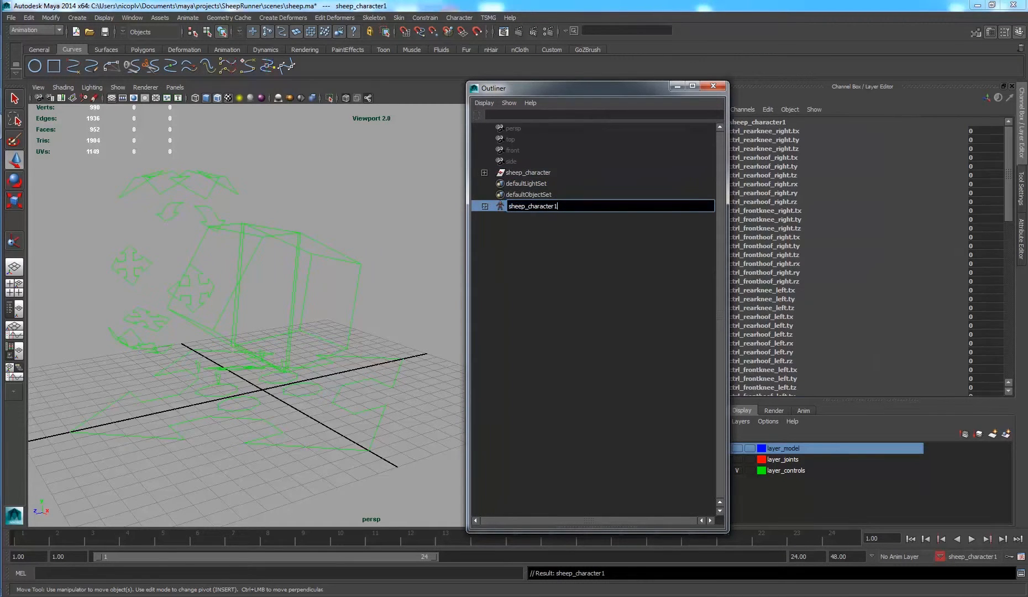
{"action": "type", "text": "_node"}
{"action": "key", "text": "Return"}
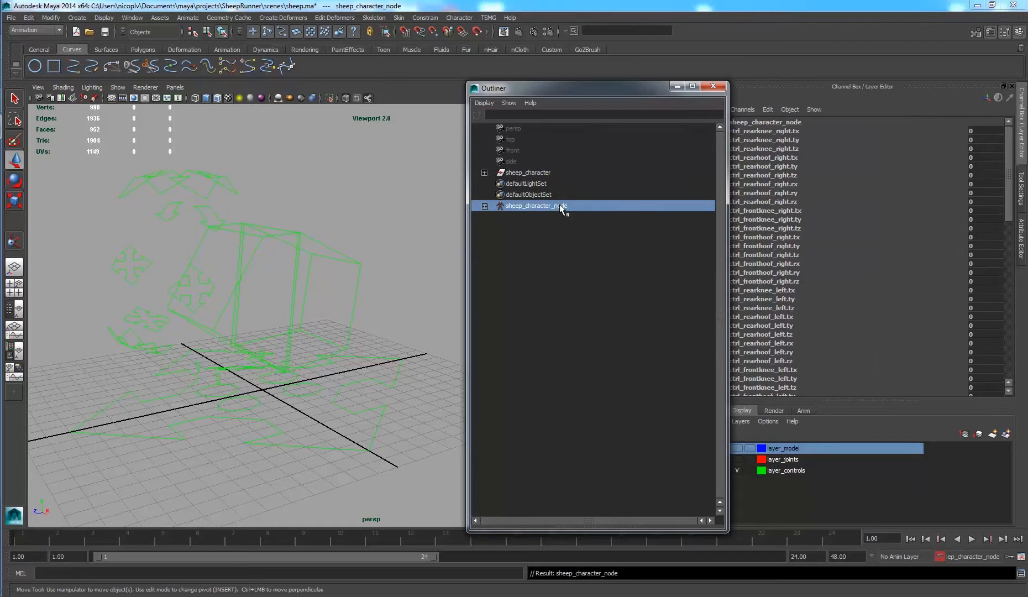
- Examine the control channels contained in sheep_character_node, including the individual rotate and translate channels of ctrl_main
{"action": "left_click_drag", "start_coordinate": [591, 88], "coordinate": [526, 91]}
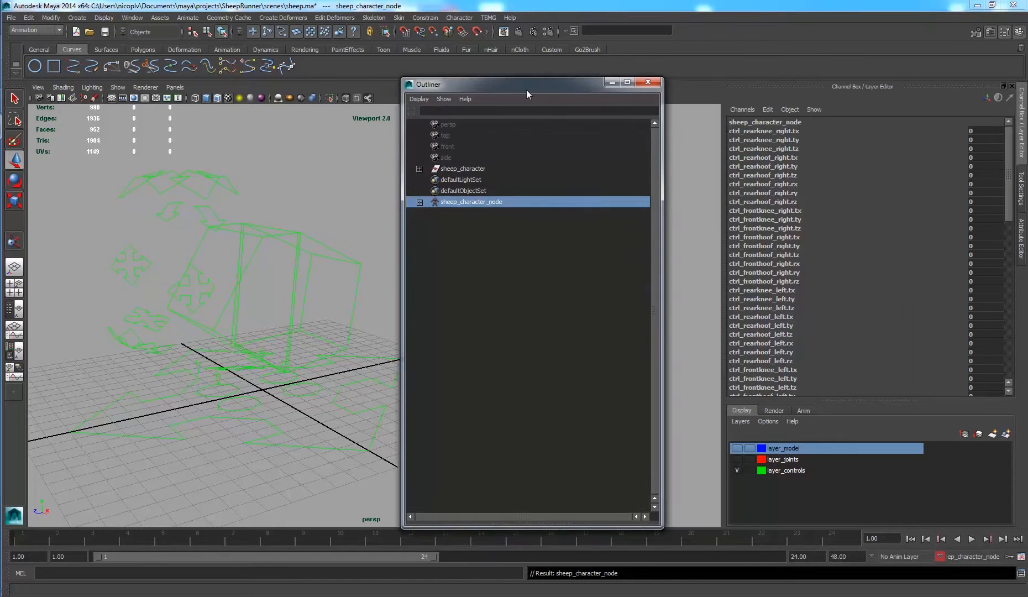
{"action": "mouse_move", "coordinate": [1008, 138]}
{"action": "left_mouse_down"}
{"action": "mouse_move", "coordinate": [1013, 309]}
{"action": "mouse_move", "coordinate": [1004, 133]}
{"action": "left_mouse_up"}
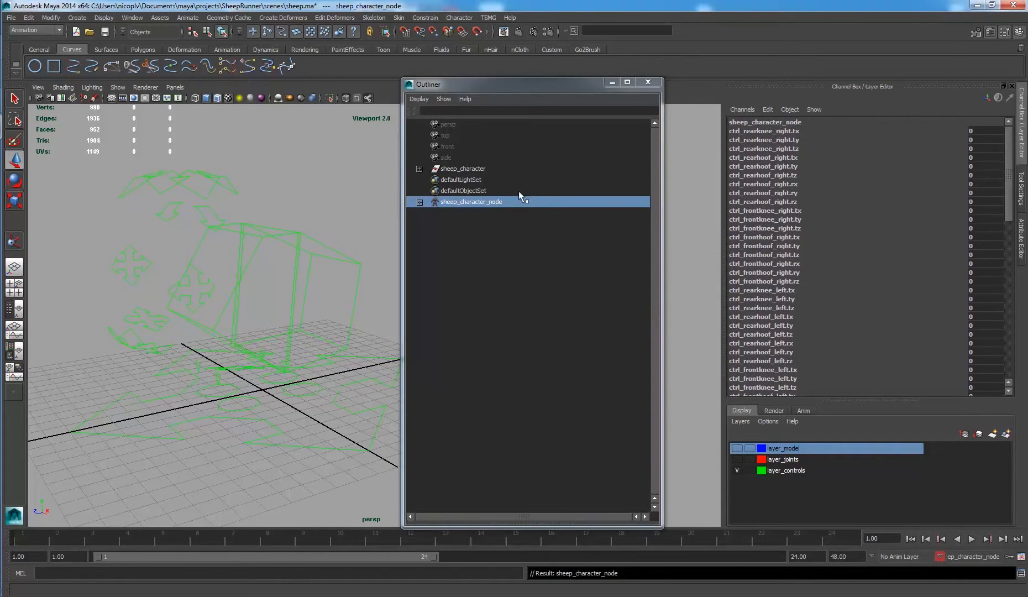
{"action": "left_click", "coordinate": [419, 202]}
{"action": "left_click", "coordinate": [497, 225]}
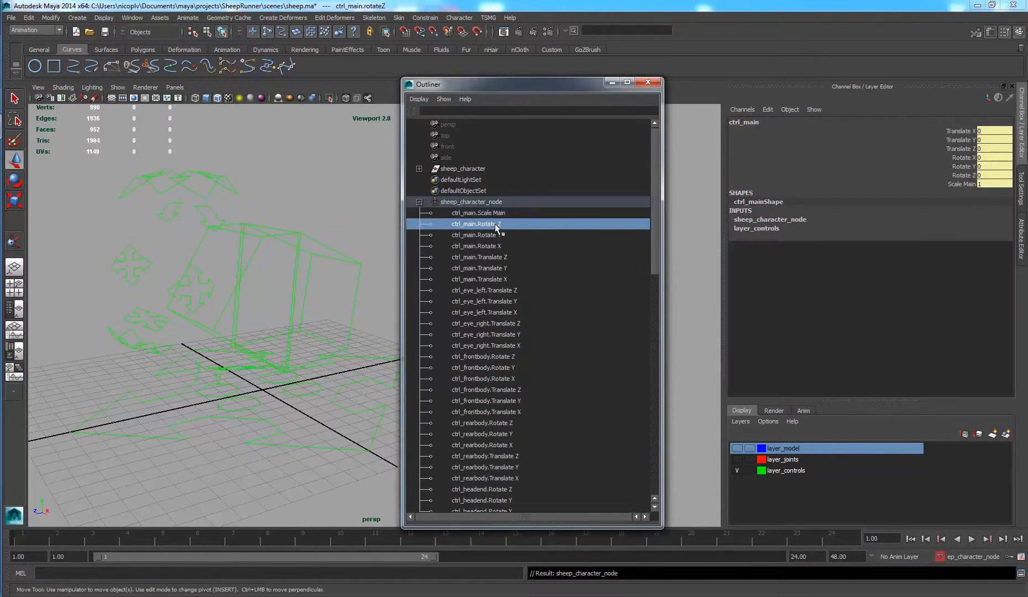
{"action": "left_click", "coordinate": [496, 236]}
{"action": "left_click", "coordinate": [495, 248]}
{"action": "left_click", "coordinate": [497, 268]}
{"action": "left_click", "coordinate": [308, 196]}
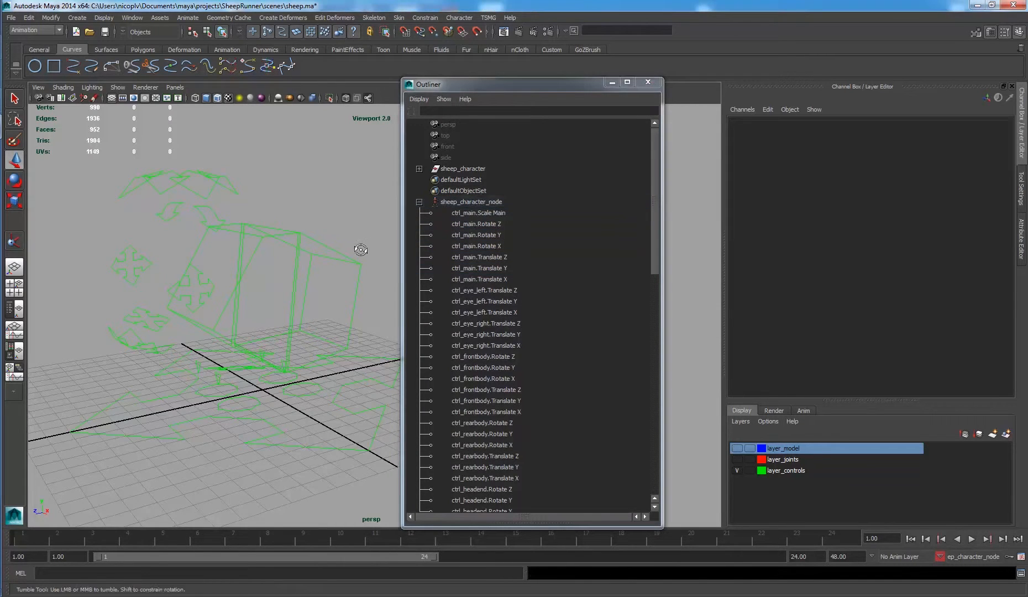
{"action": "left_click_drag", "start_coordinate": [360, 250], "coordinate": [354, 251], "text": "alt"}
{"action": "left_click", "coordinate": [470, 202]}
{"action": "left_click", "coordinate": [419, 202]}
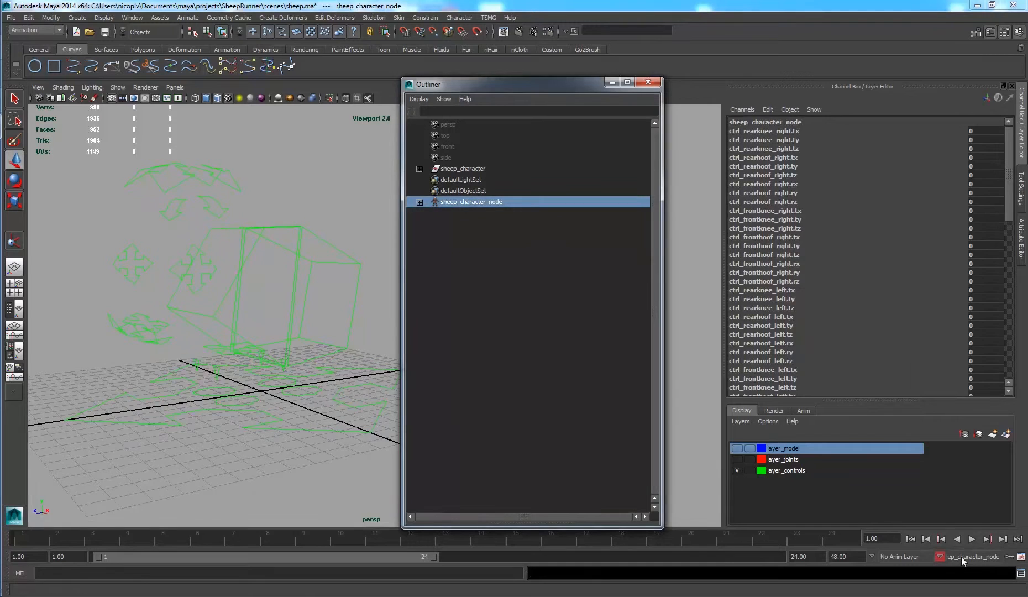
- Set the current character set to None and switch it back to sheep_character_node
{"action": "left_click_drag", "start_coordinate": [276, 348], "coordinate": [247, 345], "text": "alt"}
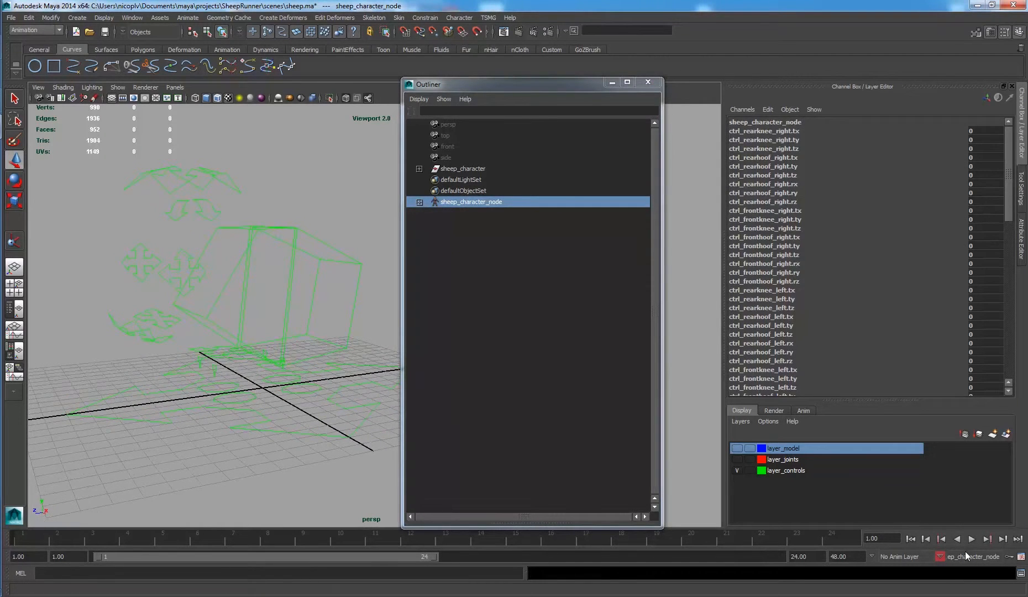
{"action": "left_click", "coordinate": [978, 557]}
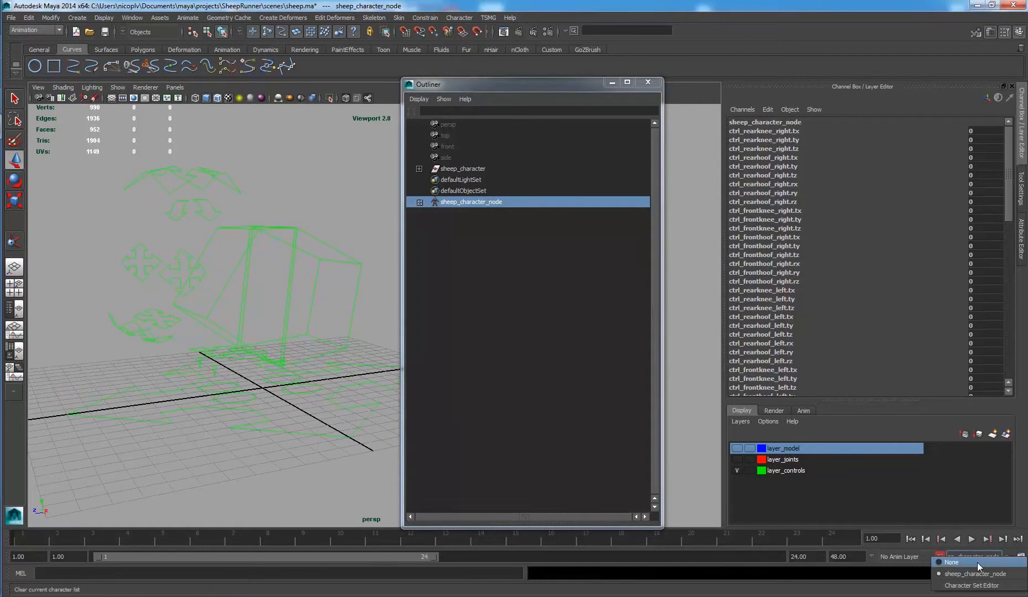
{"action": "left_click", "coordinate": [974, 564]}
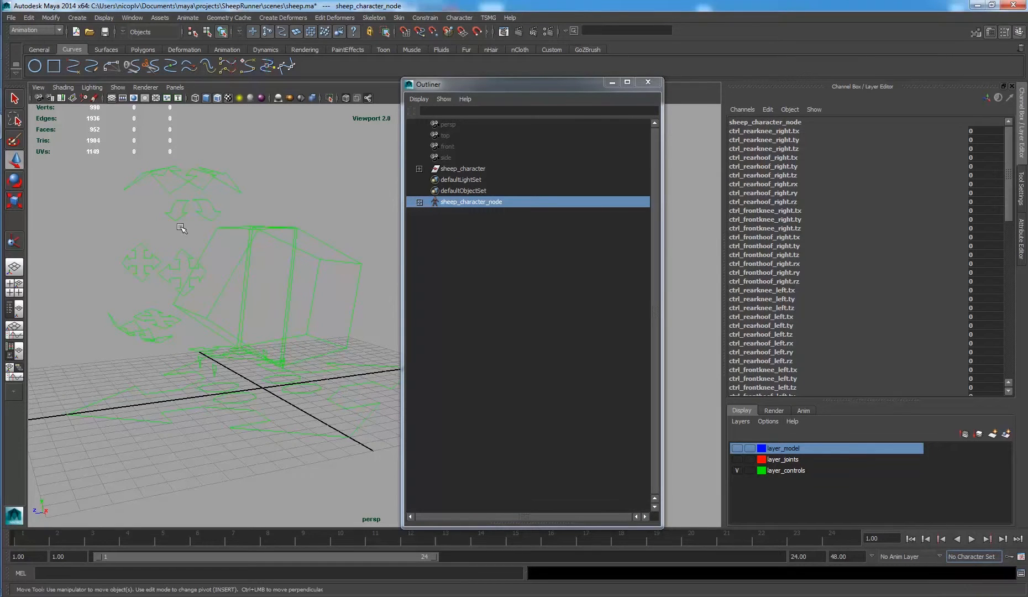
{"action": "left_click", "coordinate": [962, 559]}
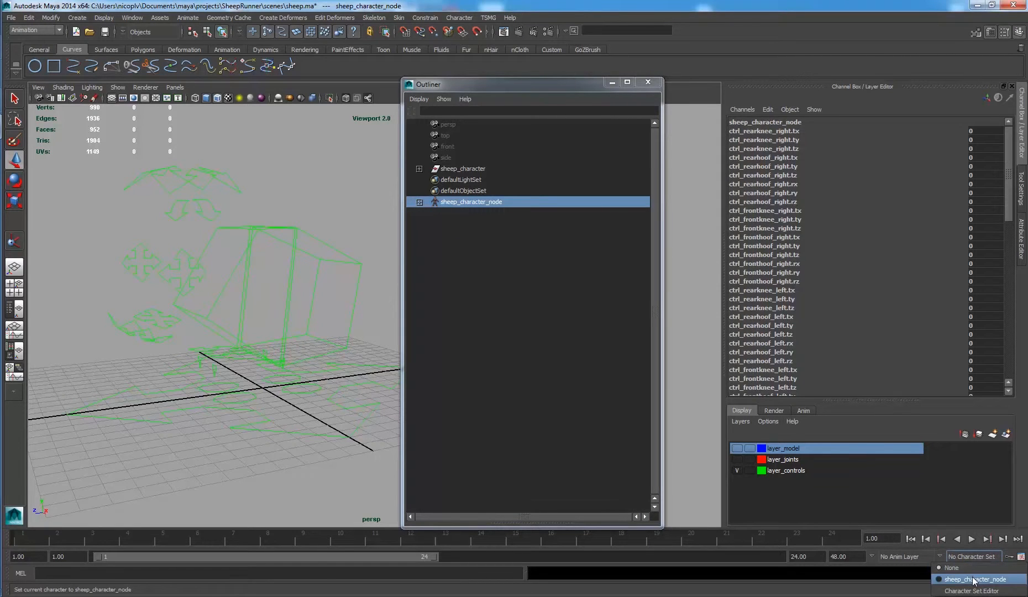
{"action": "left_click", "coordinate": [974, 579]}
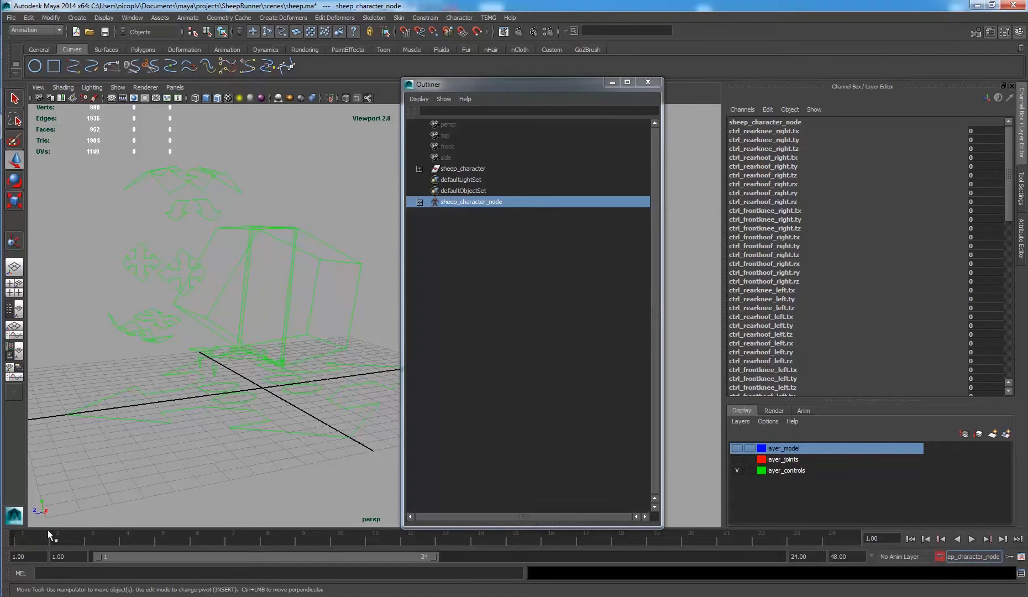
{"action": "key", "text": "alt+v"}
{"action": "key", "text": "alt+v"}
{"action": "left_click", "coordinate": [280, 432]}
{"action": "scroll", "coordinate": [250, 364], "scroll_direction": "down", "scroll_amount": 2}
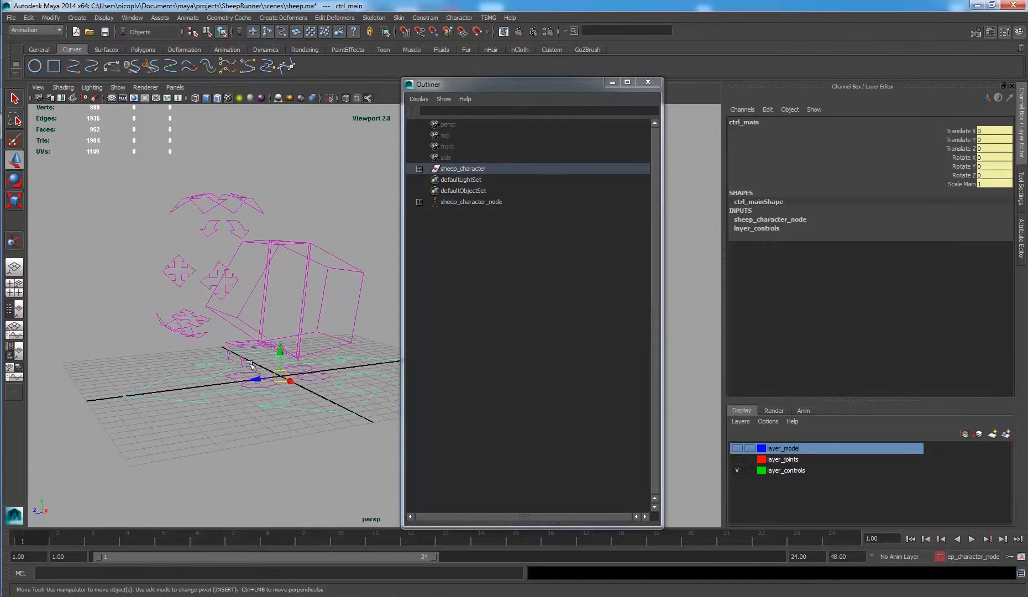
{"action": "left_click", "coordinate": [276, 155]}
- Show layer_joints and layer_model and hide layer_controls
{"action": "left_click", "coordinate": [738, 459]}
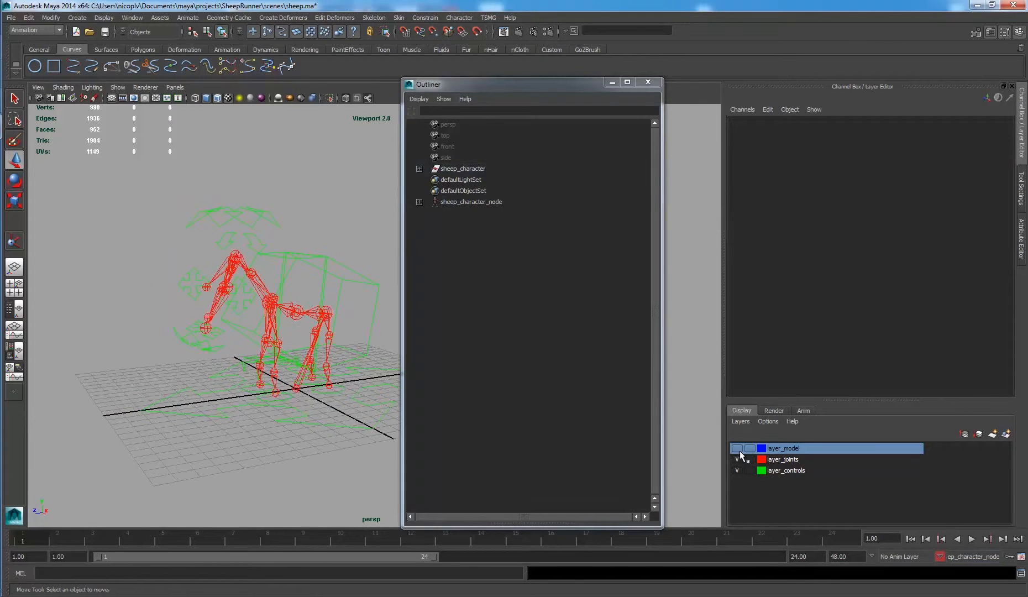
{"action": "left_click_drag", "start_coordinate": [319, 268], "coordinate": [331, 258], "text": "alt"}
{"action": "scroll", "coordinate": [300, 235], "scroll_direction": "up", "scroll_amount": 2}
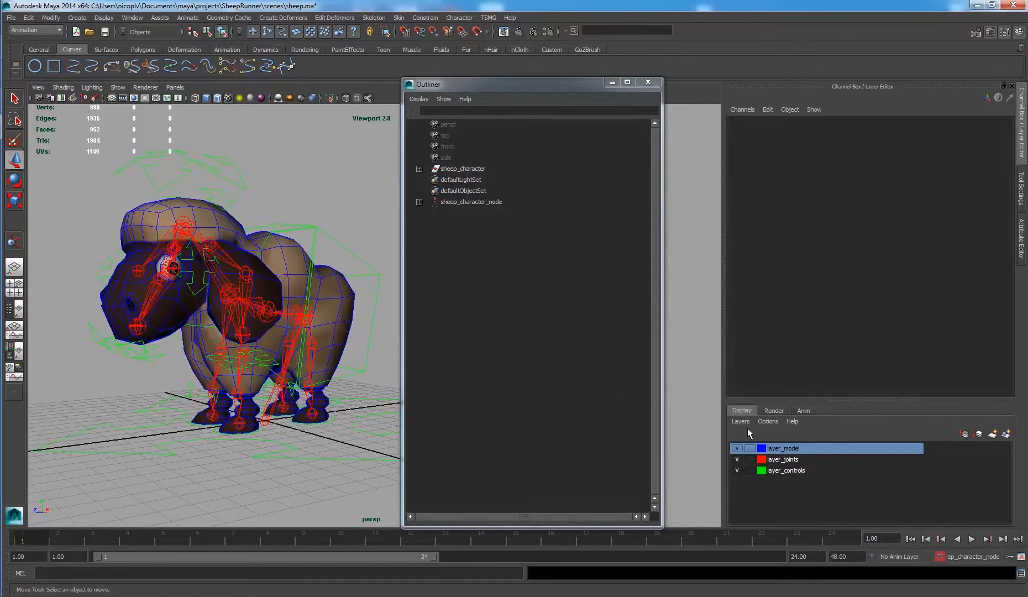
{"action": "left_click", "coordinate": [737, 470]}
{"action": "left_click_drag", "start_coordinate": [288, 309], "coordinate": [265, 319], "text": "alt"}
- Hide the spine IK joint chain that starts at jt_spine_A_ik, leaving the main skeleton shown
{"action": "left_click", "coordinate": [346, 308]}
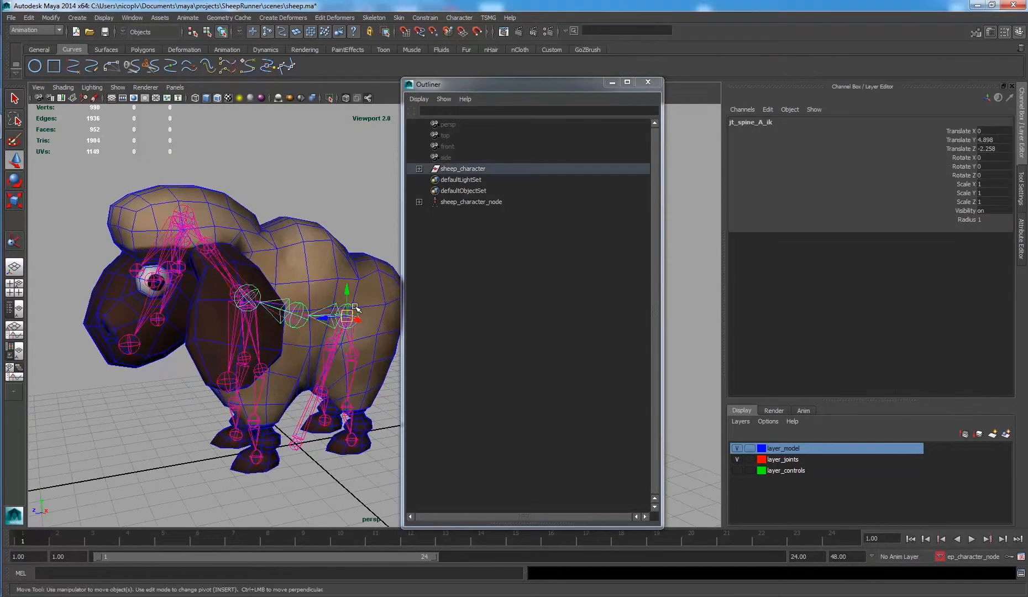
{"action": "left_click", "coordinate": [297, 444]}
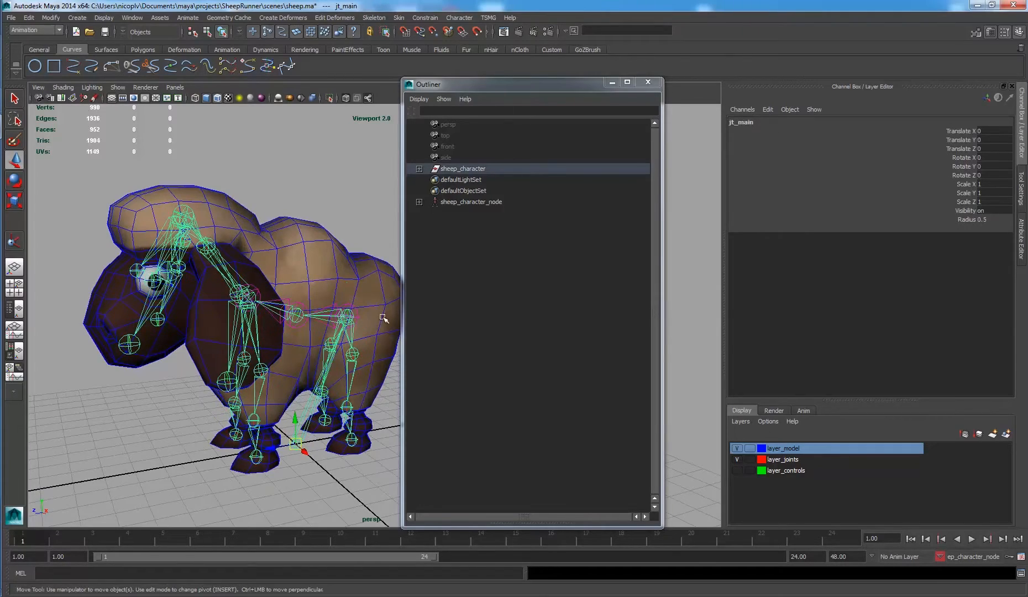
{"action": "left_click", "coordinate": [374, 288]}
{"action": "right_click_drag", "start_coordinate": [375, 270], "coordinate": [343, 305], "text": "alt"}
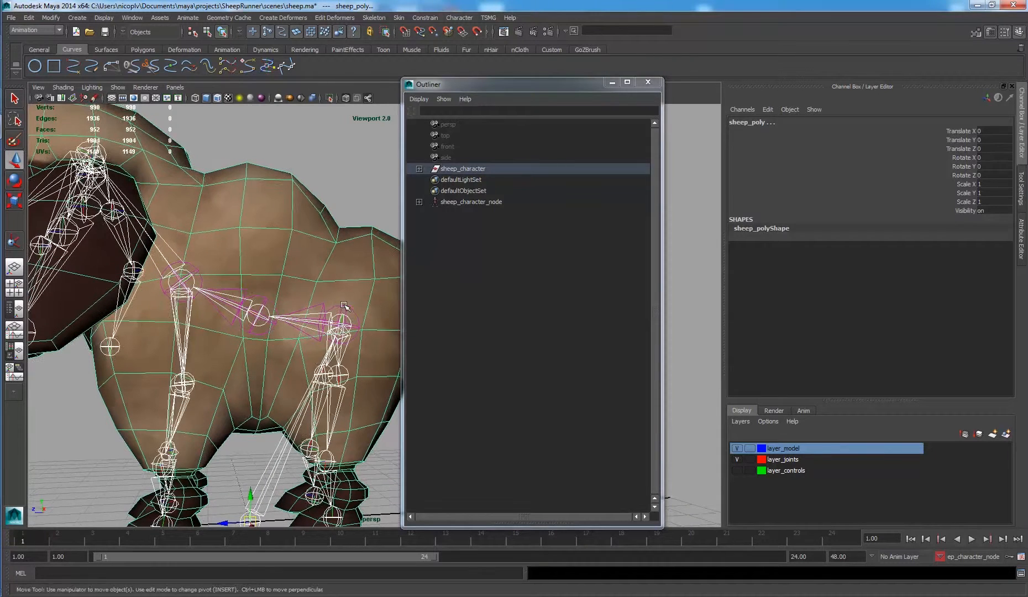
{"action": "left_click", "coordinate": [341, 322]}
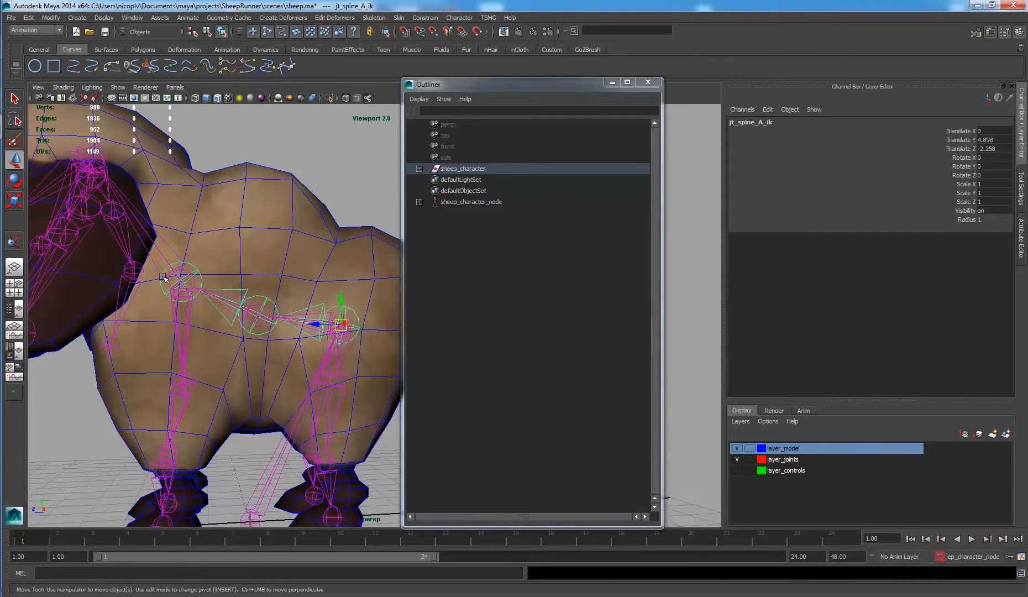
{"action": "key", "text": "ctrl+h"}
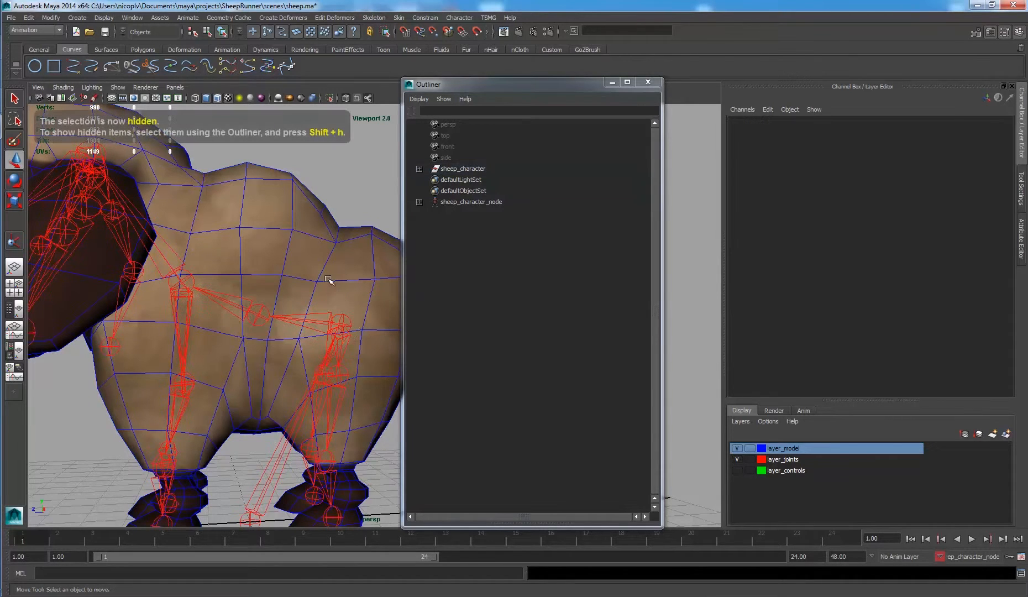
{"action": "scroll", "coordinate": [309, 282], "scroll_direction": "down", "scroll_amount": 3}
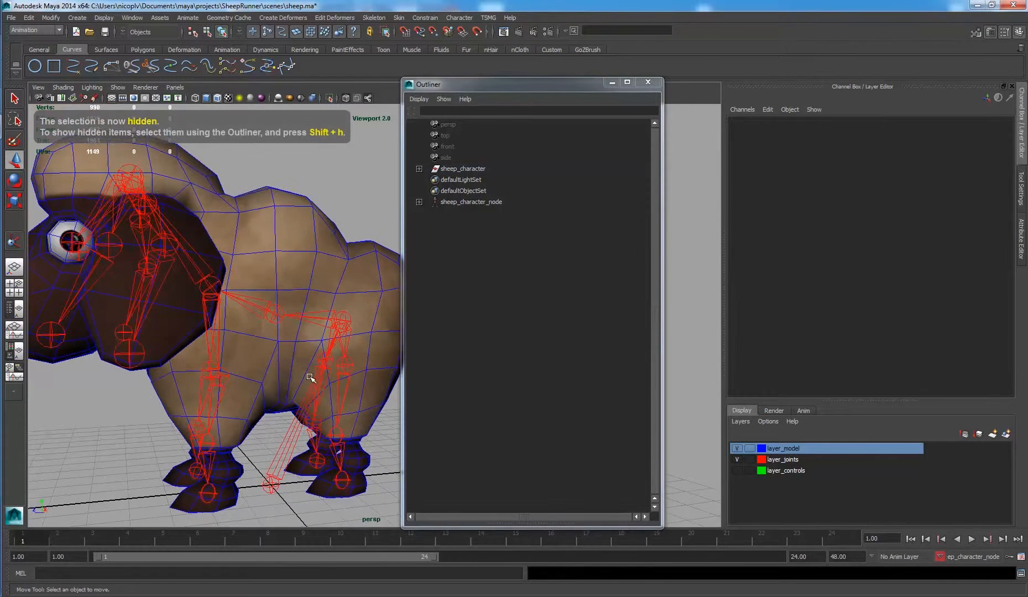
- Inspect the joint hierarchy under jt_main and the sheep mesh, clear the selection and move the Outliner away from the sheep
{"action": "left_click", "coordinate": [272, 491]}
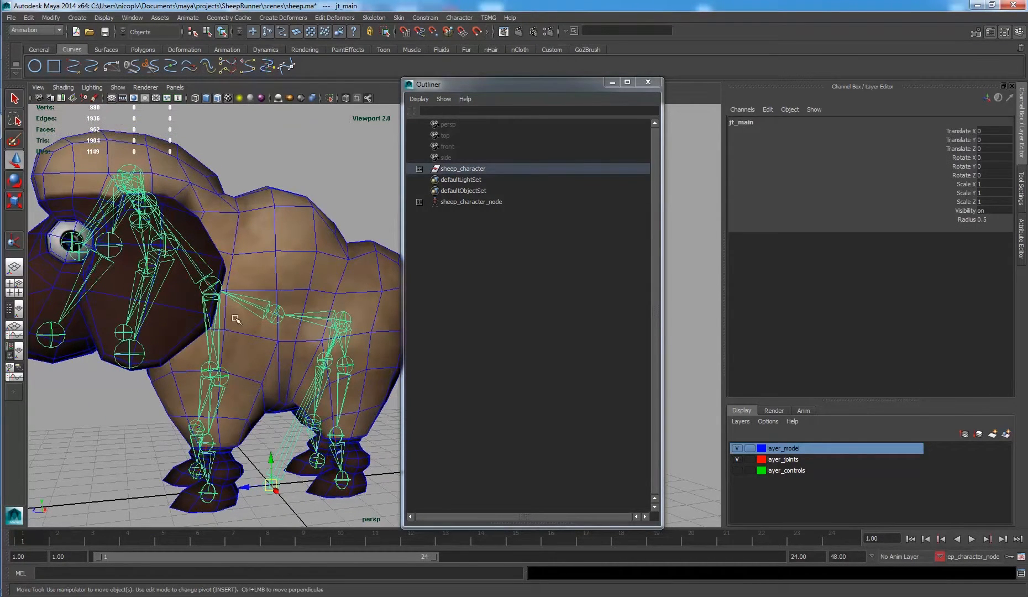
{"action": "left_click_drag", "start_coordinate": [236, 319], "coordinate": [273, 398], "text": "alt"}
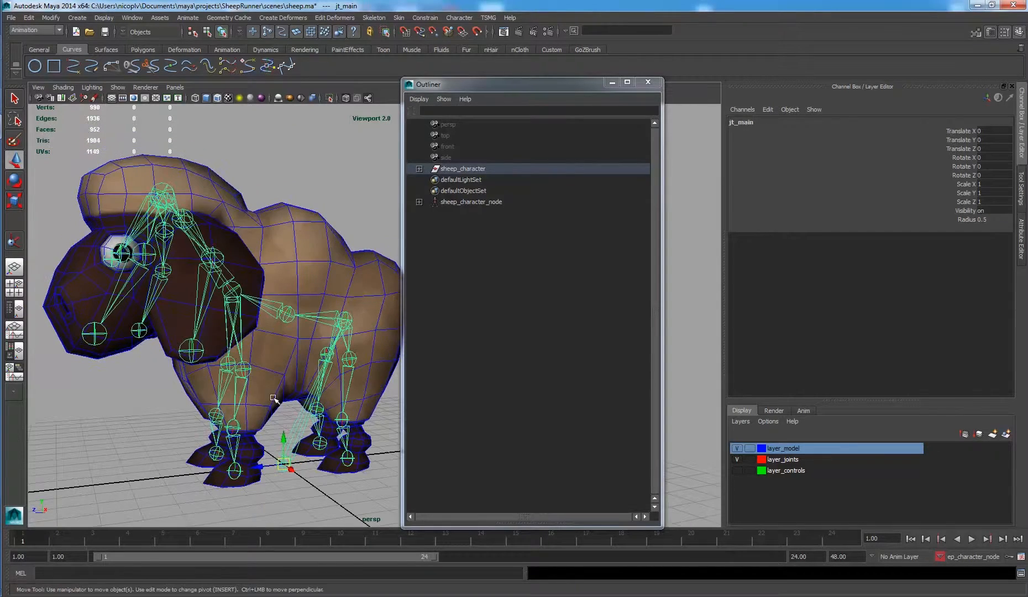
{"action": "left_click", "coordinate": [352, 272]}
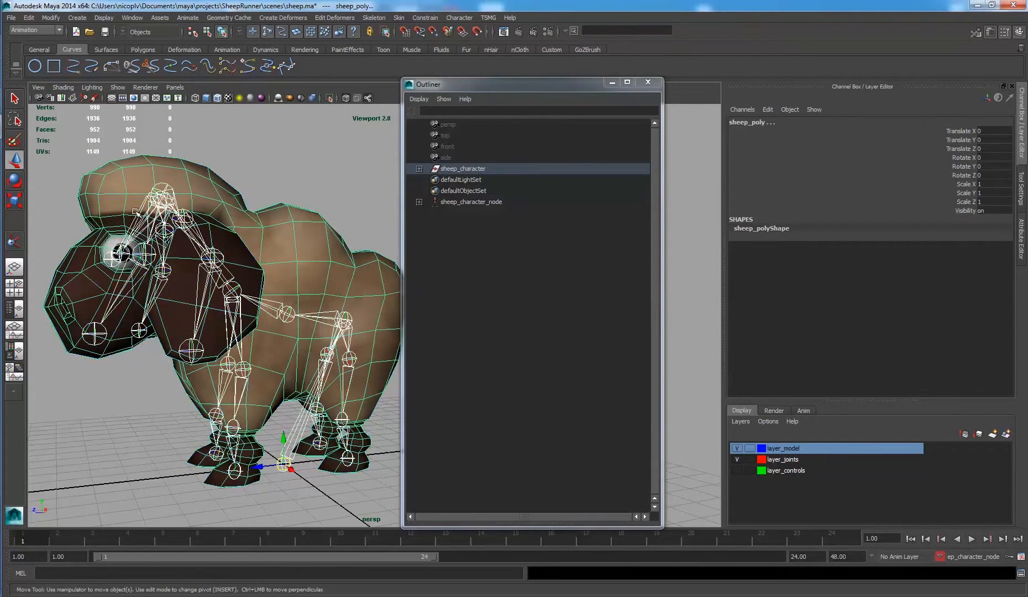
{"action": "left_click", "coordinate": [303, 185]}
{"action": "left_click_drag", "start_coordinate": [304, 188], "coordinate": [316, 241], "text": "alt"}
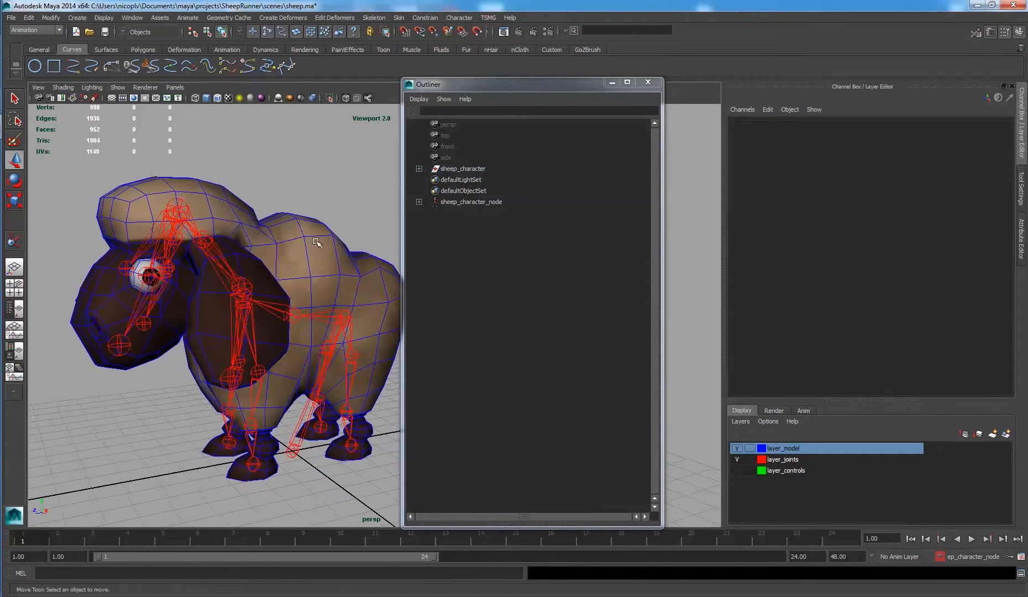
{"action": "left_click_drag", "start_coordinate": [549, 88], "coordinate": [683, 92]}
{"action": "middle_click_drag", "start_coordinate": [340, 227], "coordinate": [393, 221], "text": "alt"}
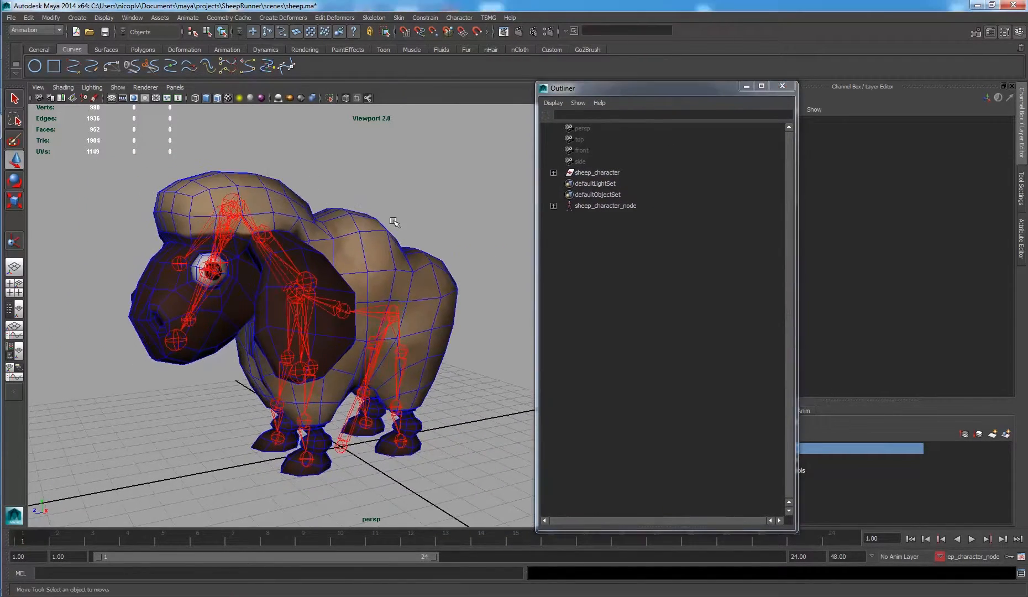